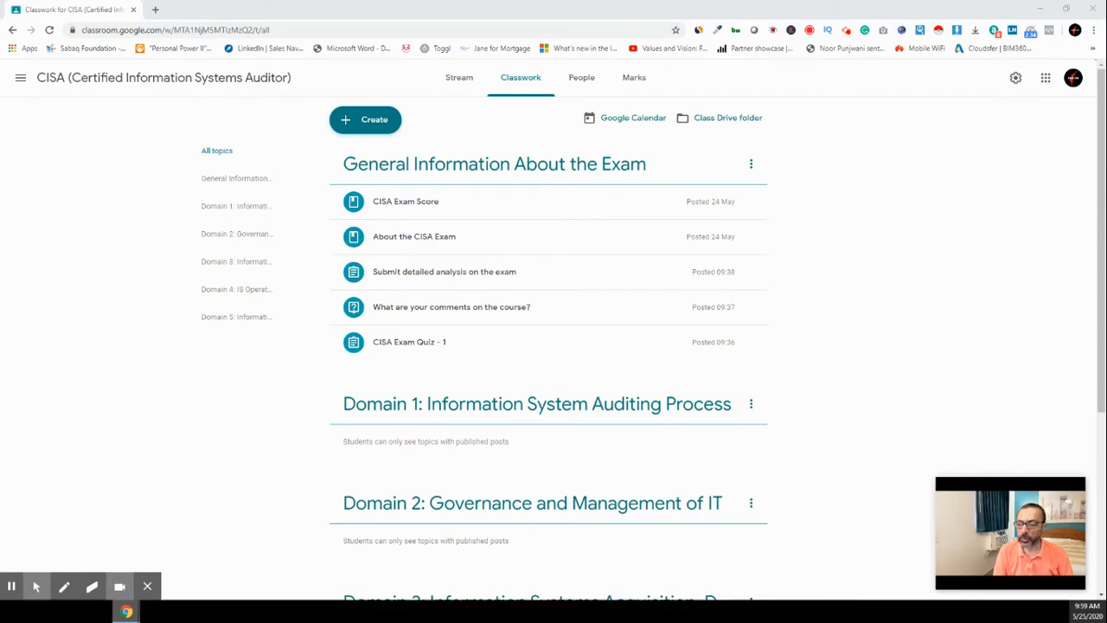
# Step: Create a quiz assignment in the class and title it "CISA Basics Quiz - 1"
pyautogui.click(384, 116)
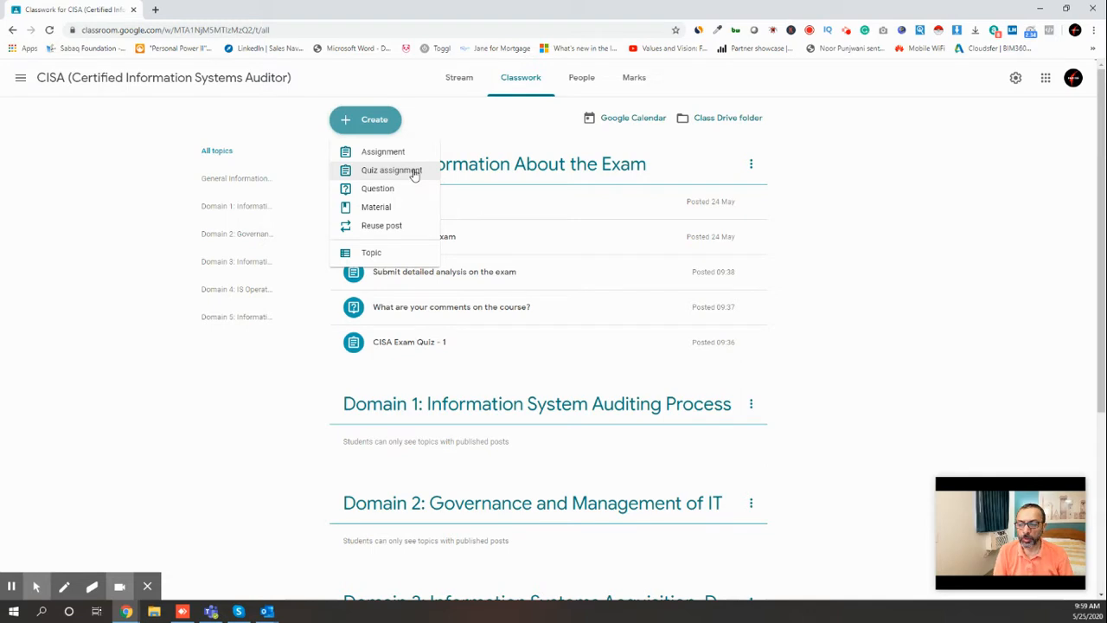
pyautogui.click(383, 174)
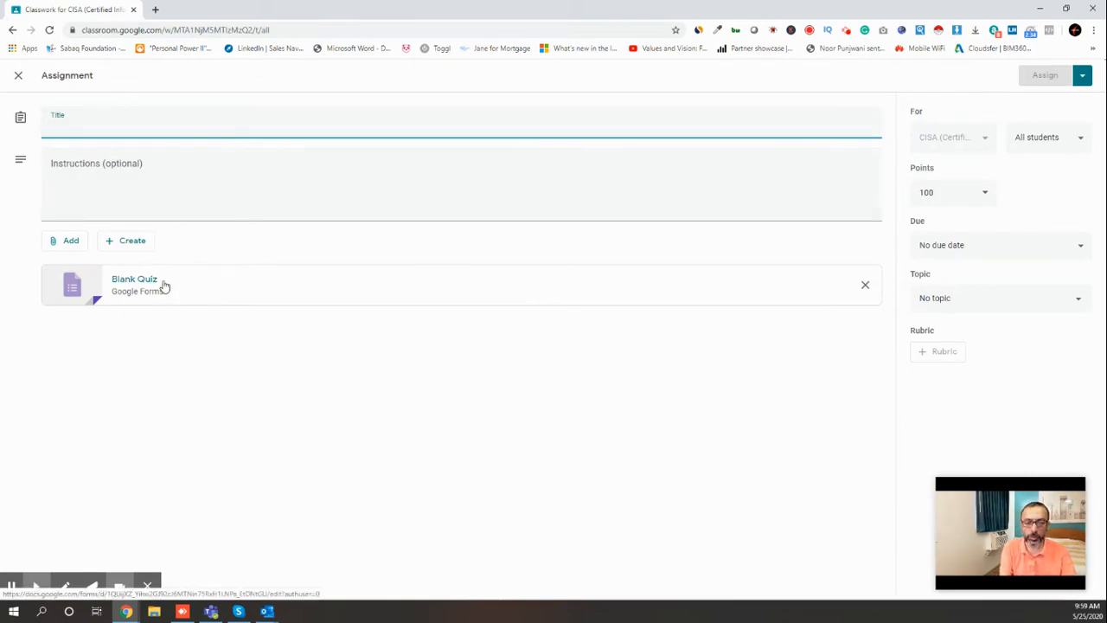
pyautogui.write('CISA ')
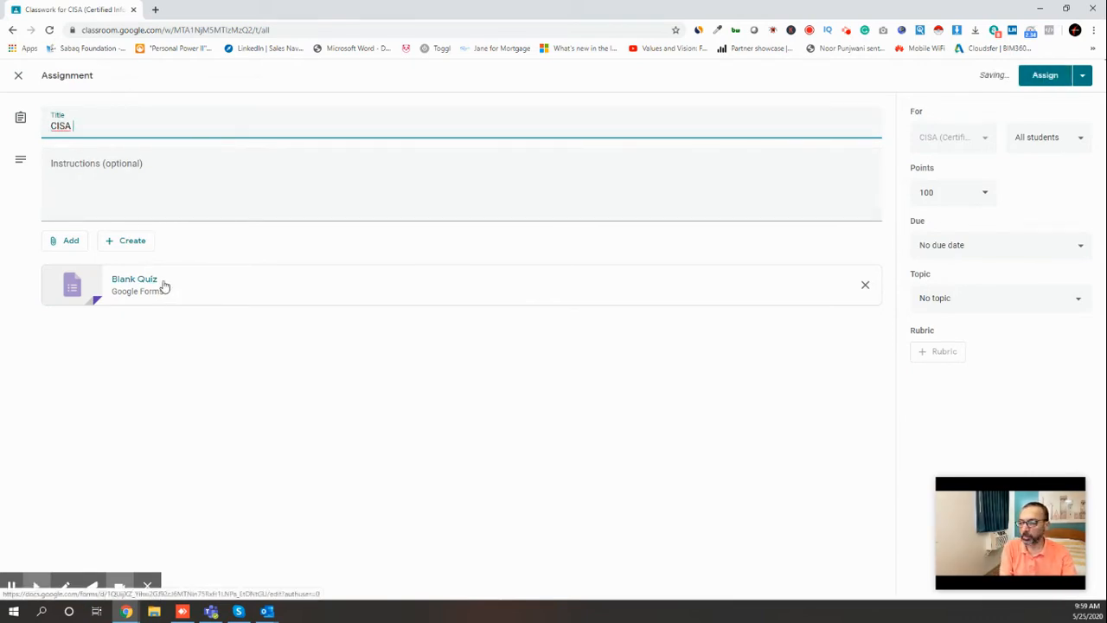
pyautogui.write('Basics ')
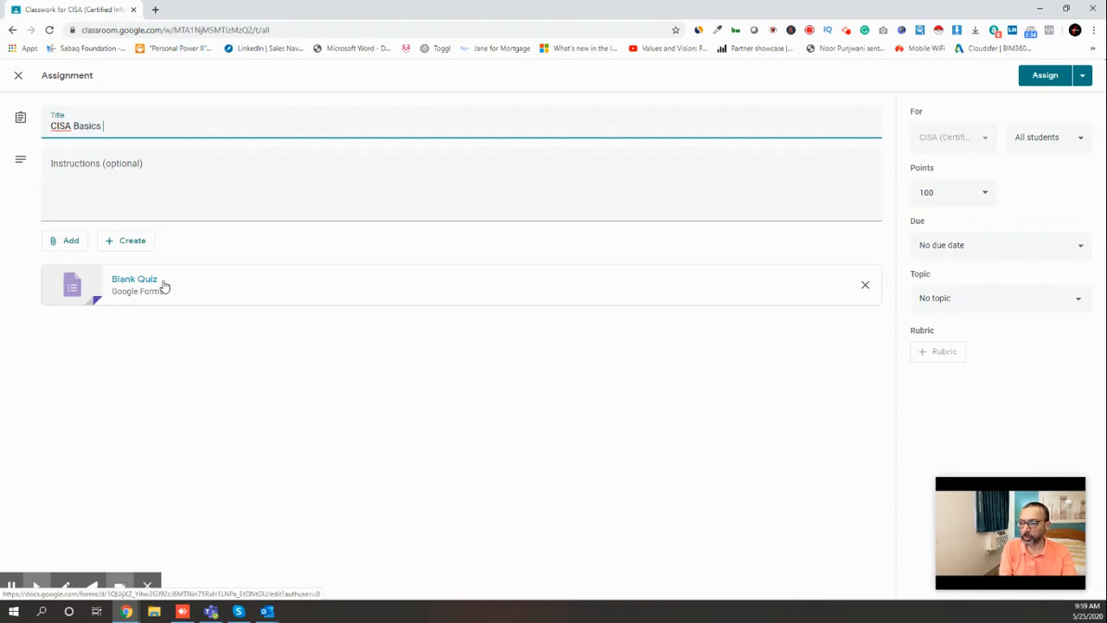
pyautogui.write('Quiz - 1')
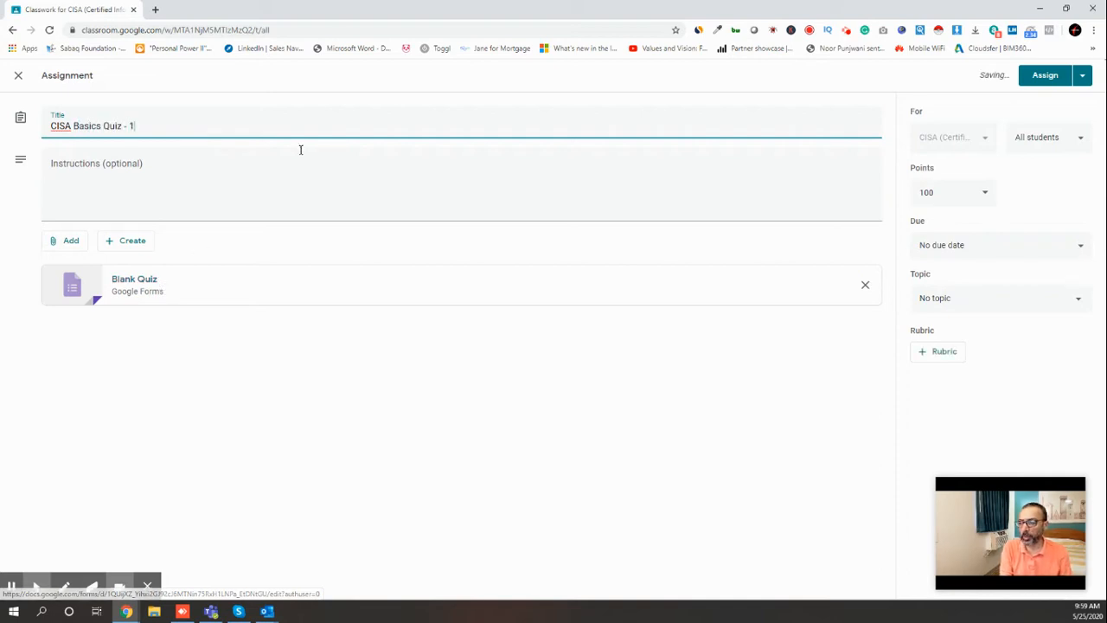
# Step: Enter the assignment instructions "You have 30 minutes to complete the quiz."
pyautogui.click(296, 175)
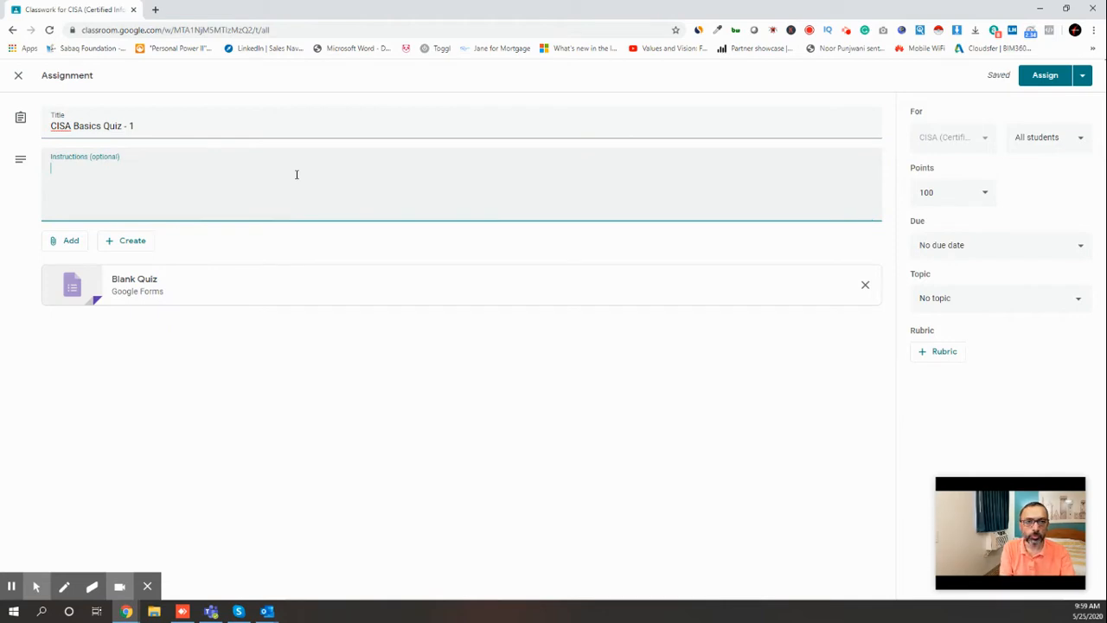
pyautogui.write('Yo')
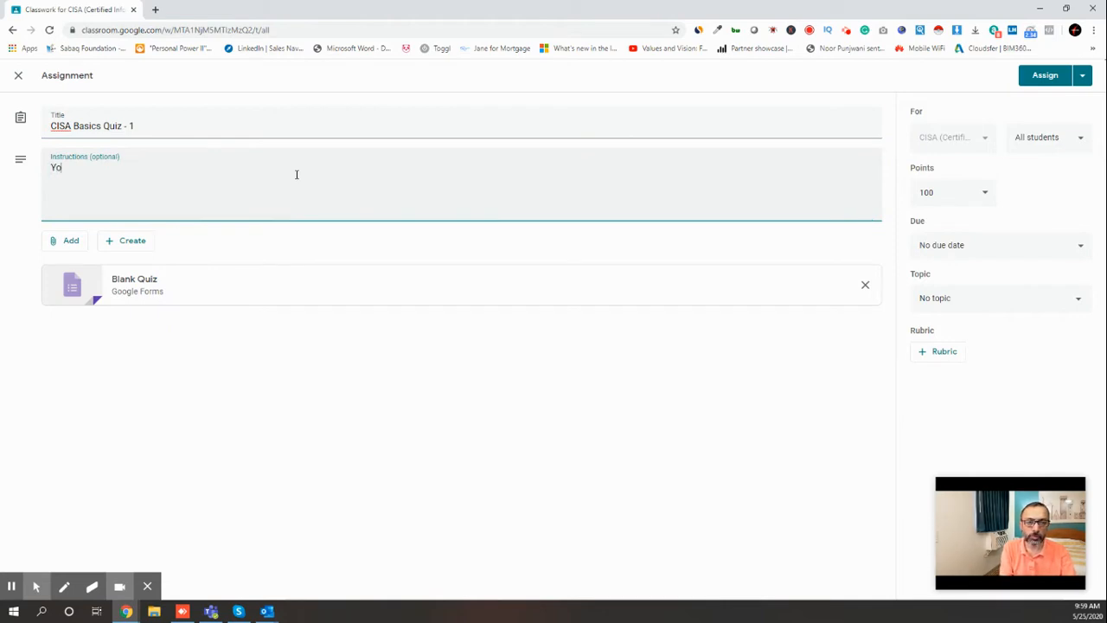
pyautogui.write('u have 30 minu')
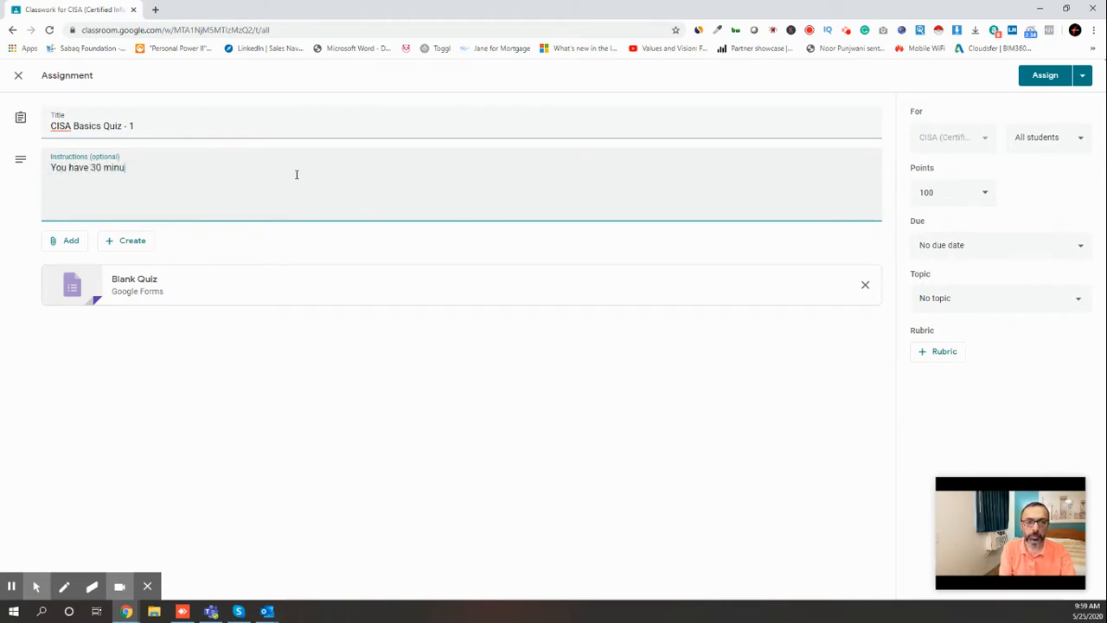
pyautogui.write('tes to complete the quiz')
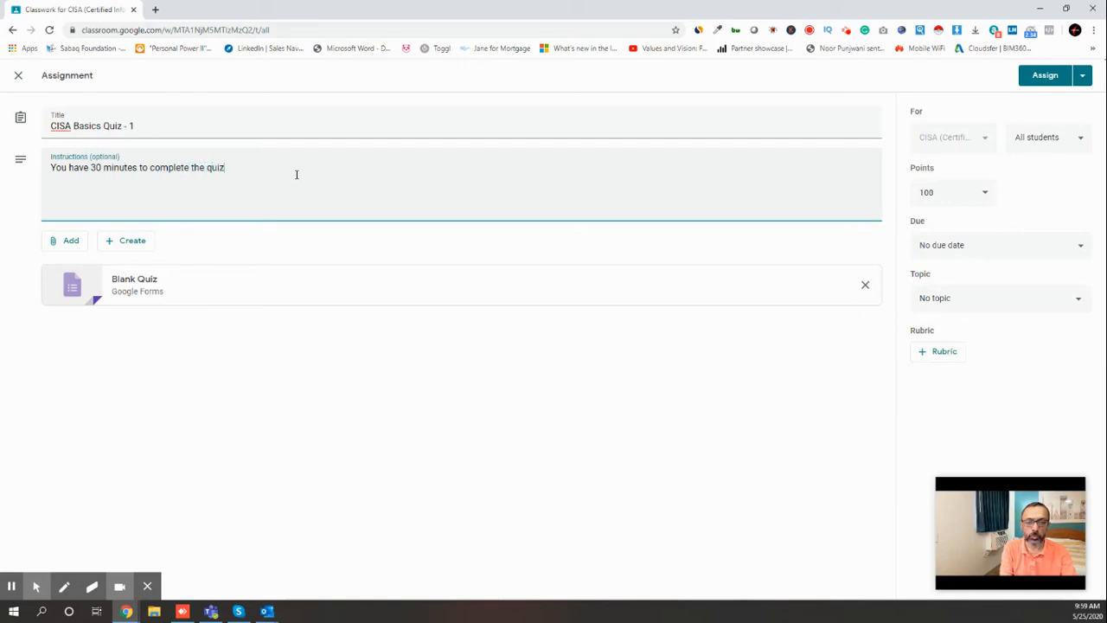
pyautogui.write('.')
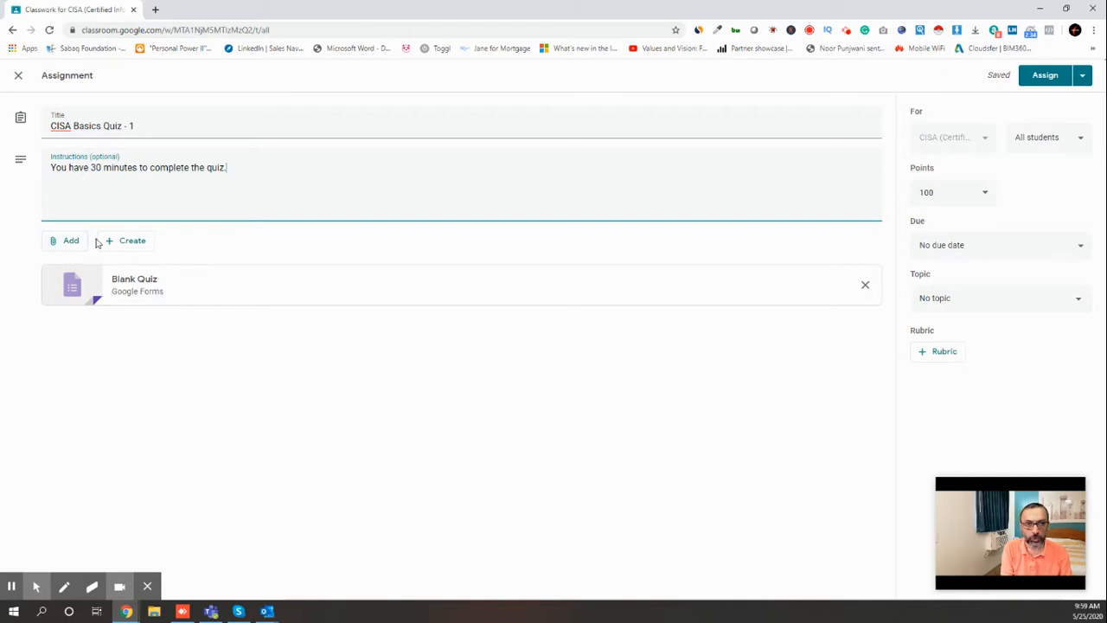
# Step: Create a new Google Sheets attachment and enter the labels First Value, Second Value and Total in cells B3 to B5
pyautogui.click(108, 242)
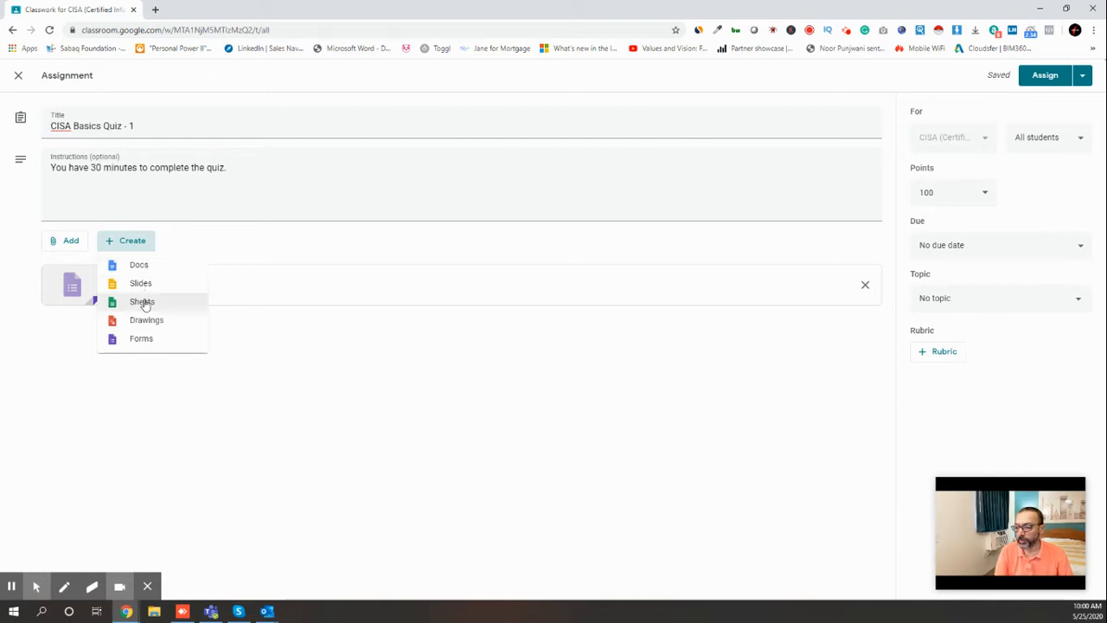
pyautogui.click(142, 302)
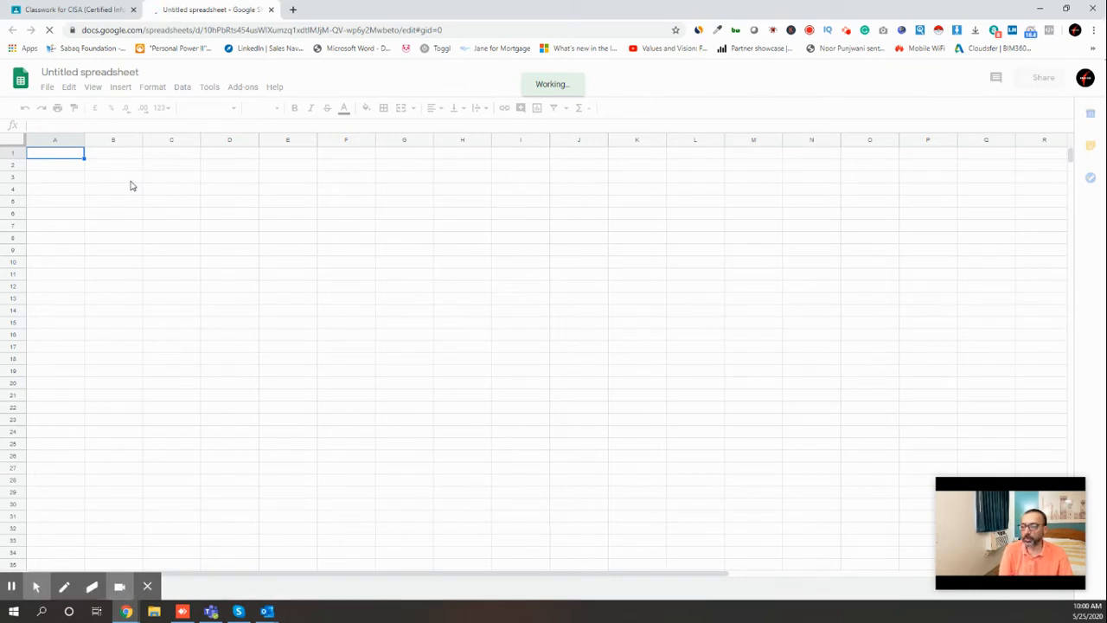
pyautogui.click(131, 179)
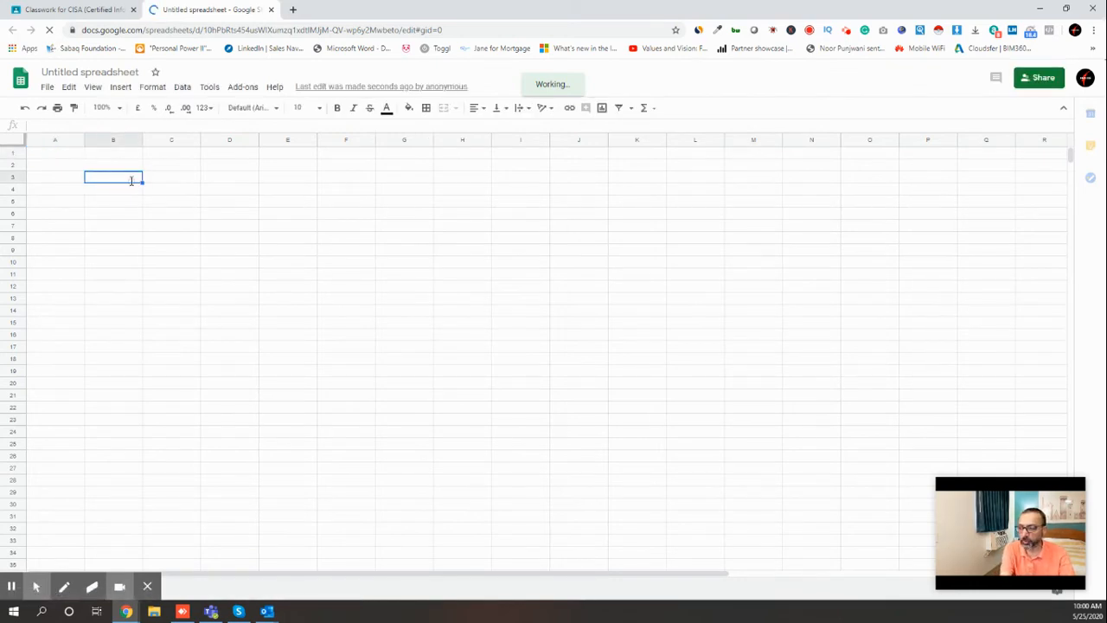
pyautogui.write('First')
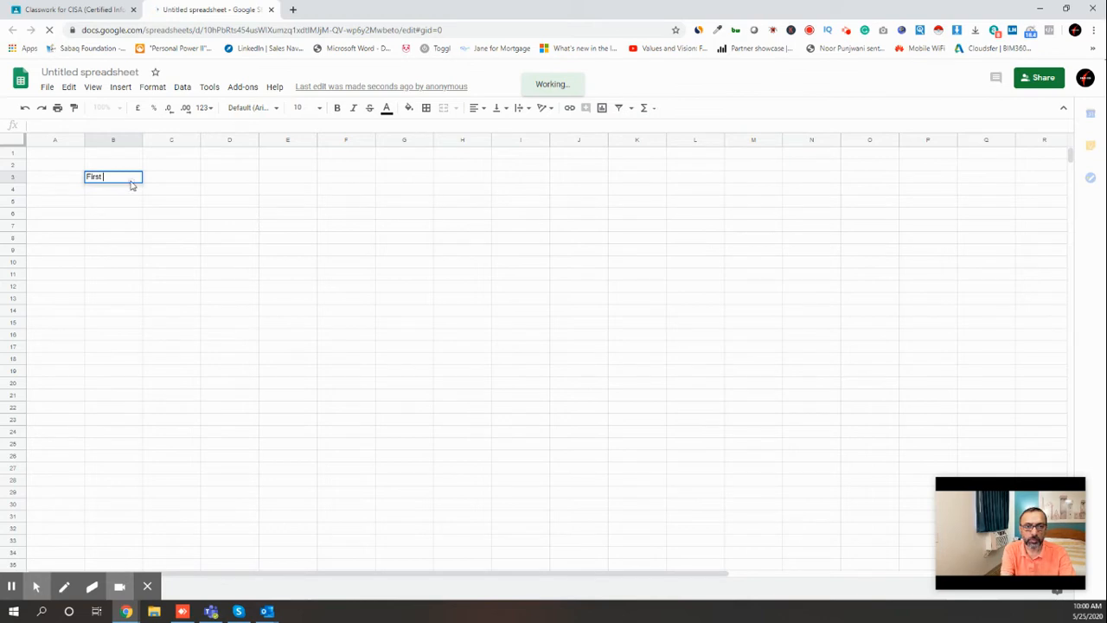
pyautogui.click(132, 187)
pyautogui.write('Second Va')
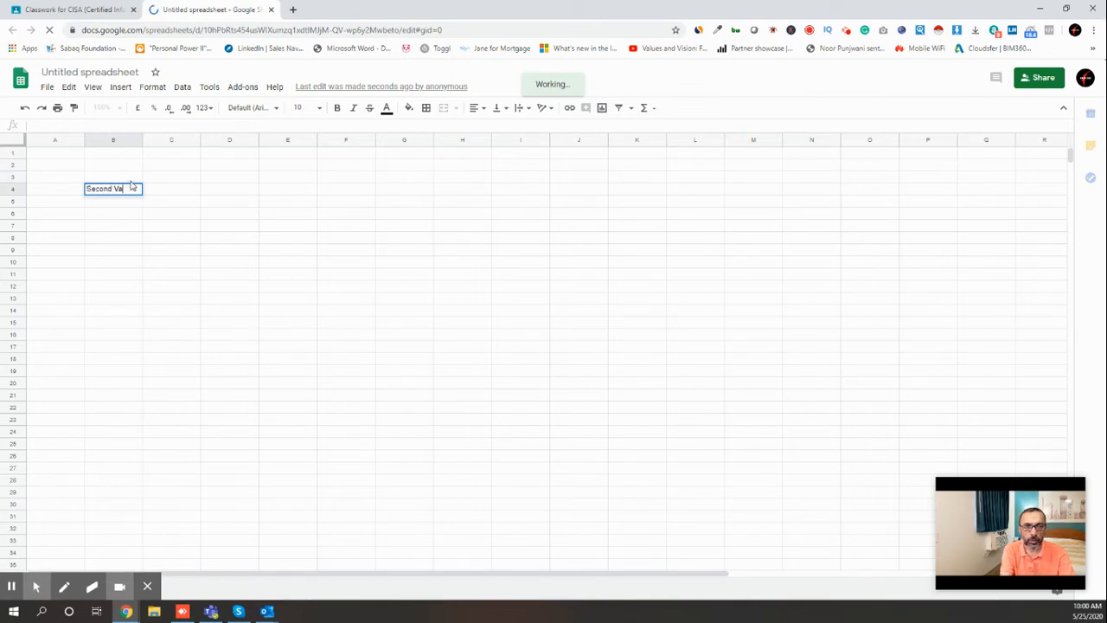
pyautogui.press('Return')
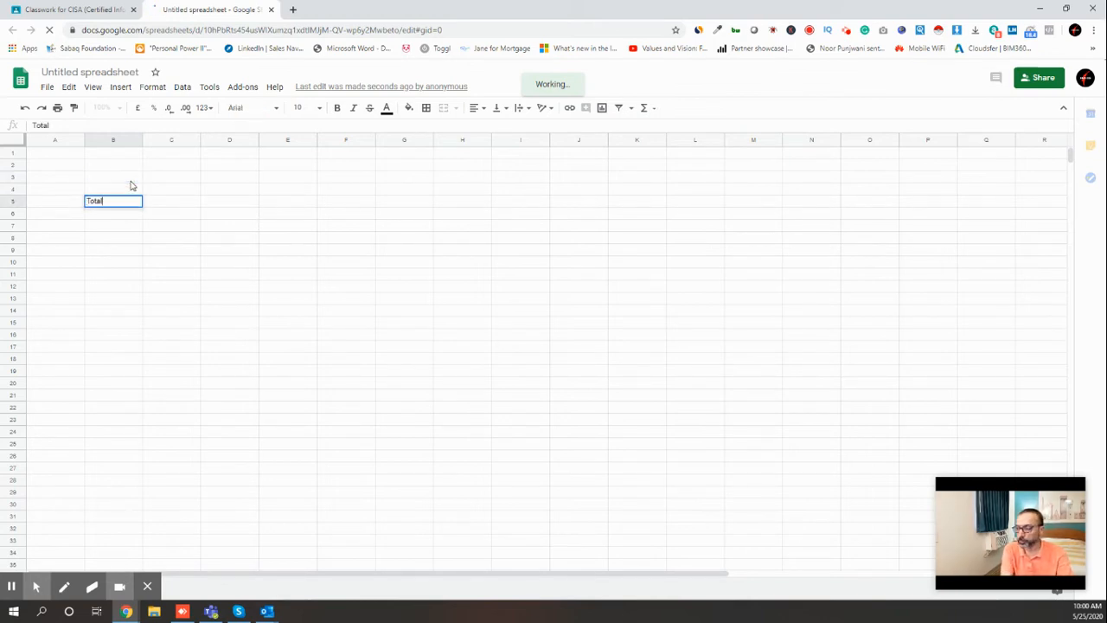
pyautogui.press('Return')
pyautogui.press('Up')
pyautogui.press('Up')
pyautogui.press('Up')
pyautogui.press('Up')
pyautogui.press('Up')
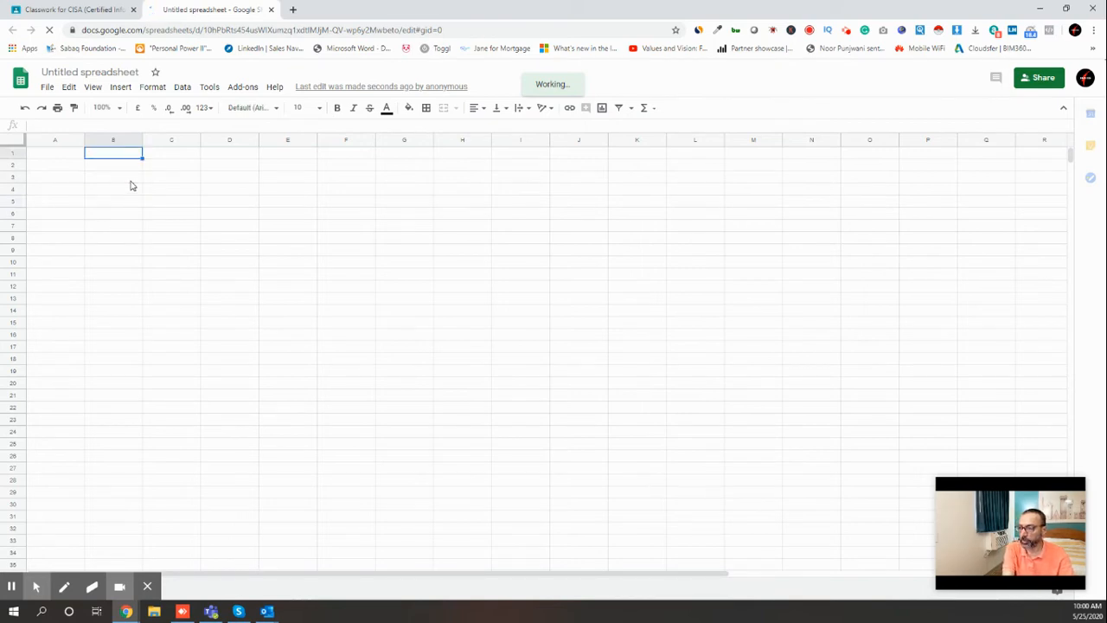
pyautogui.press('Down')
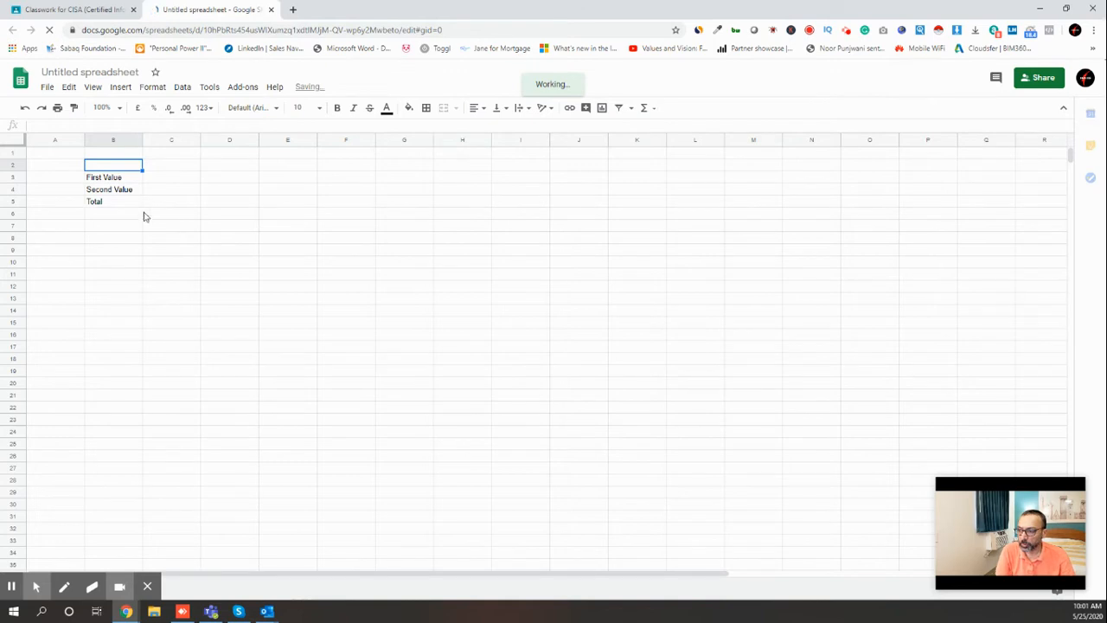
# Step: Enter the note "Type formula in the cell C5" in cell D5, beside the Total row
pyautogui.click(156, 204)
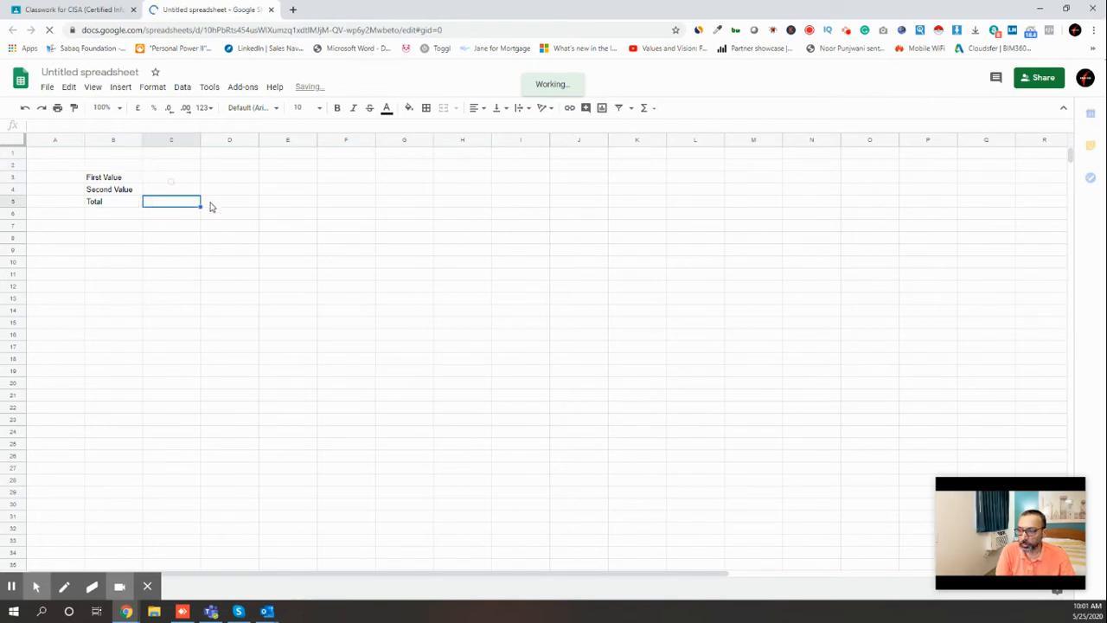
pyautogui.press('Right')
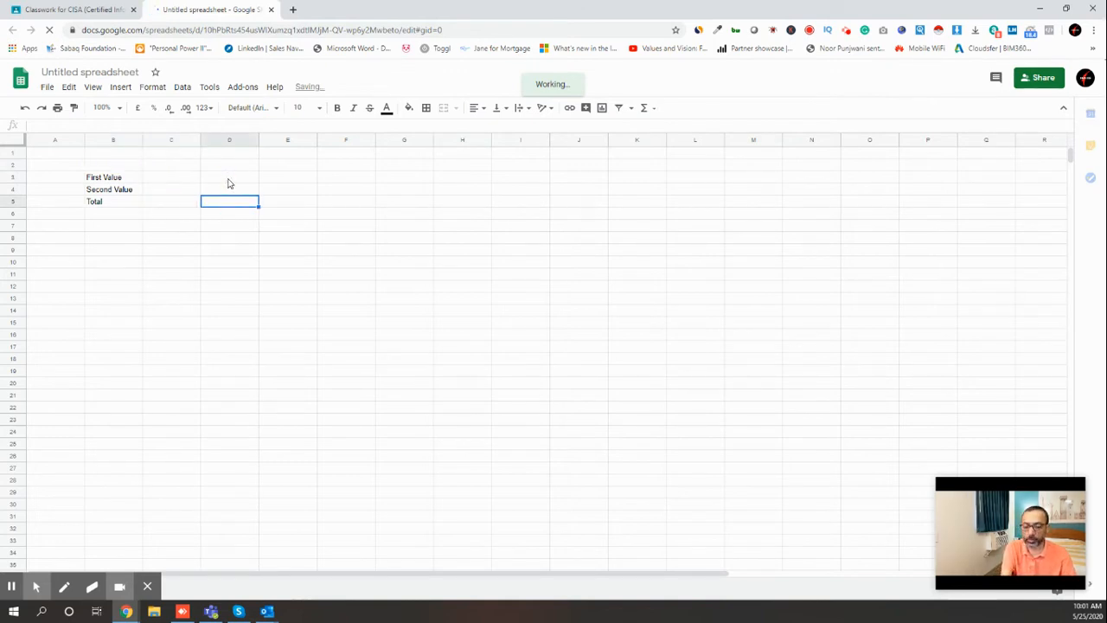
pyautogui.write('Type ')
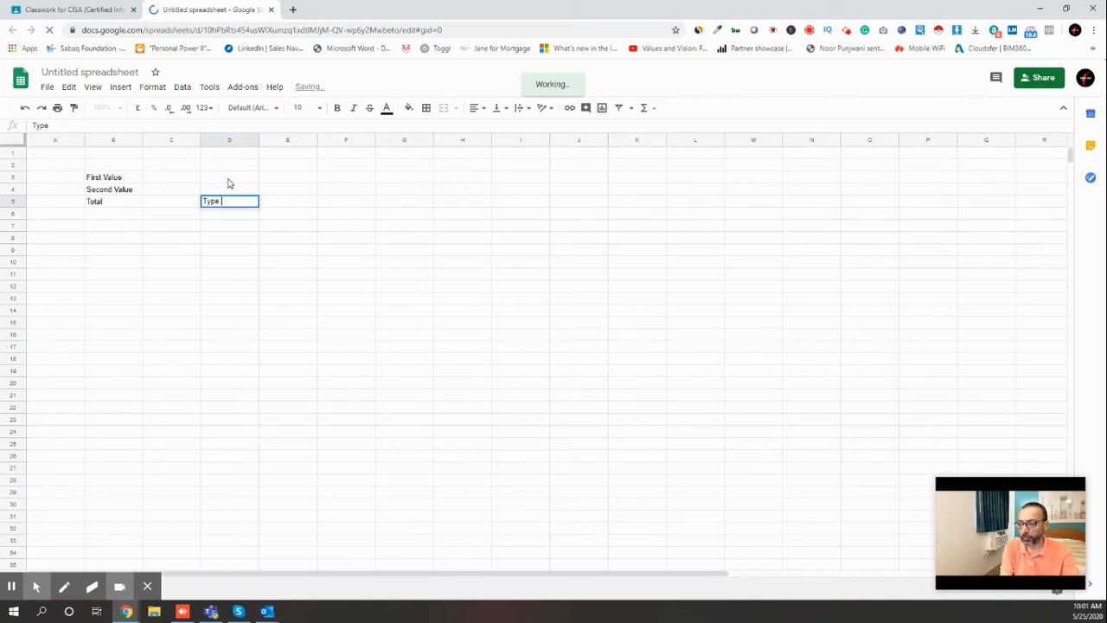
pyautogui.write('formula in the cell C5')
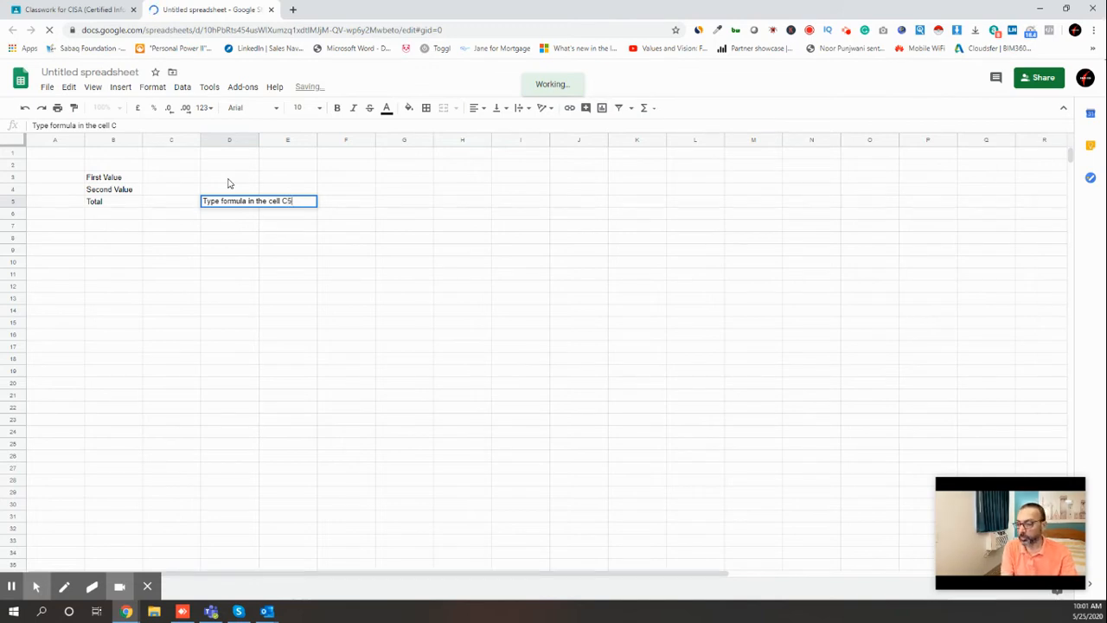
# Step: Add an outer border around the empty total cell C5
pyautogui.press('Left')
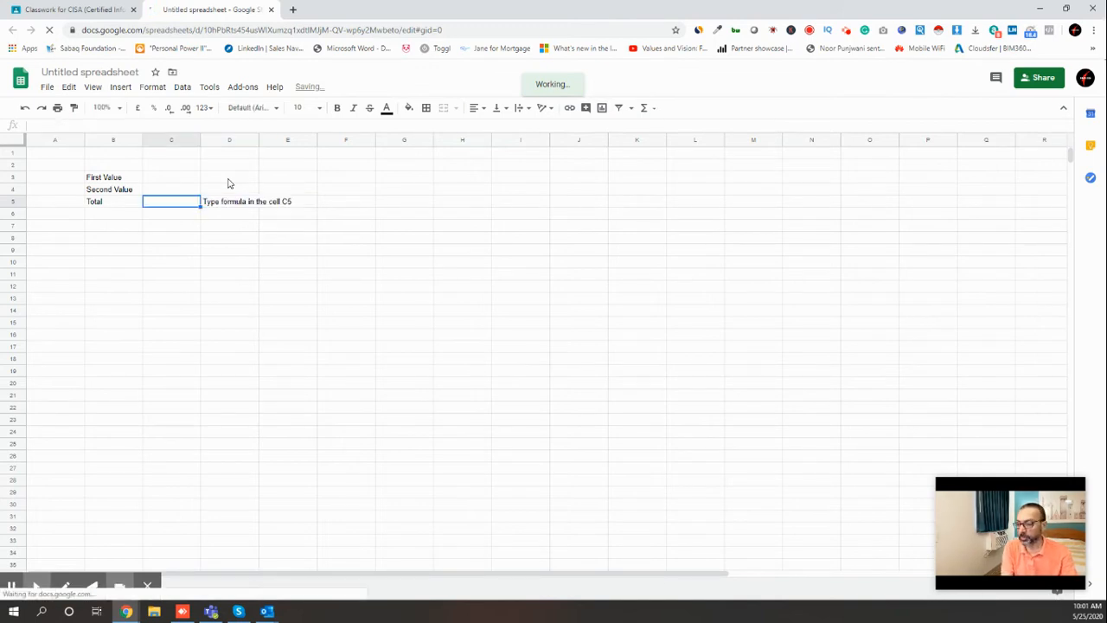
pyautogui.click(426, 107)
pyautogui.click(493, 131)
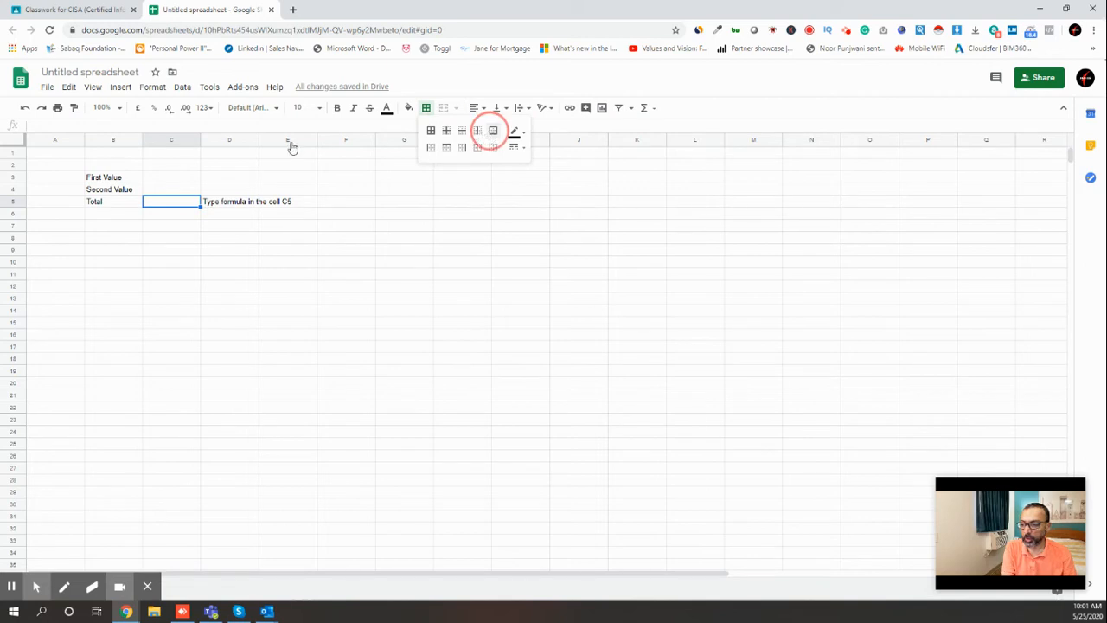
# Step: Enter 12 as the first value in C3 and 34 as the second value in C4
pyautogui.click(177, 178)
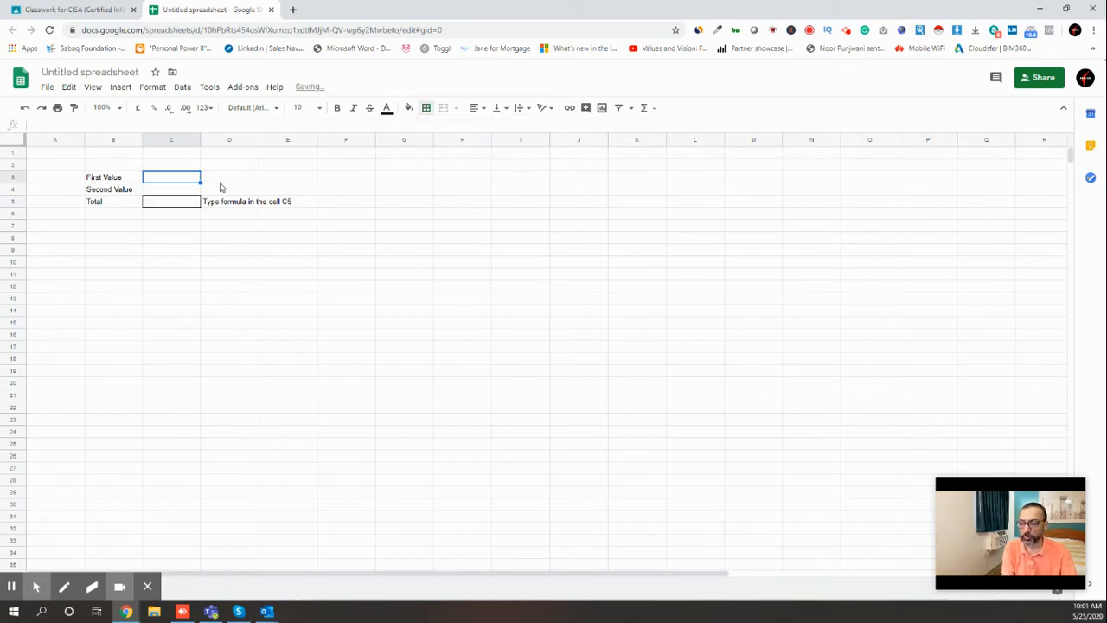
pyautogui.write('12\\43')
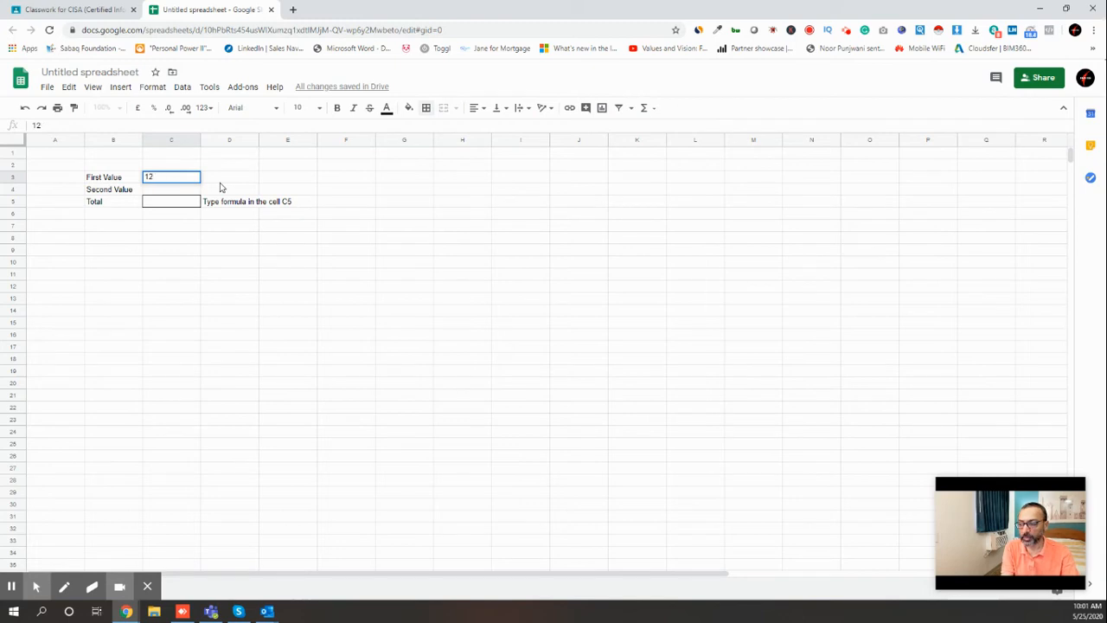
pyautogui.press('Return')
pyautogui.write('34')
pyautogui.press('Return')
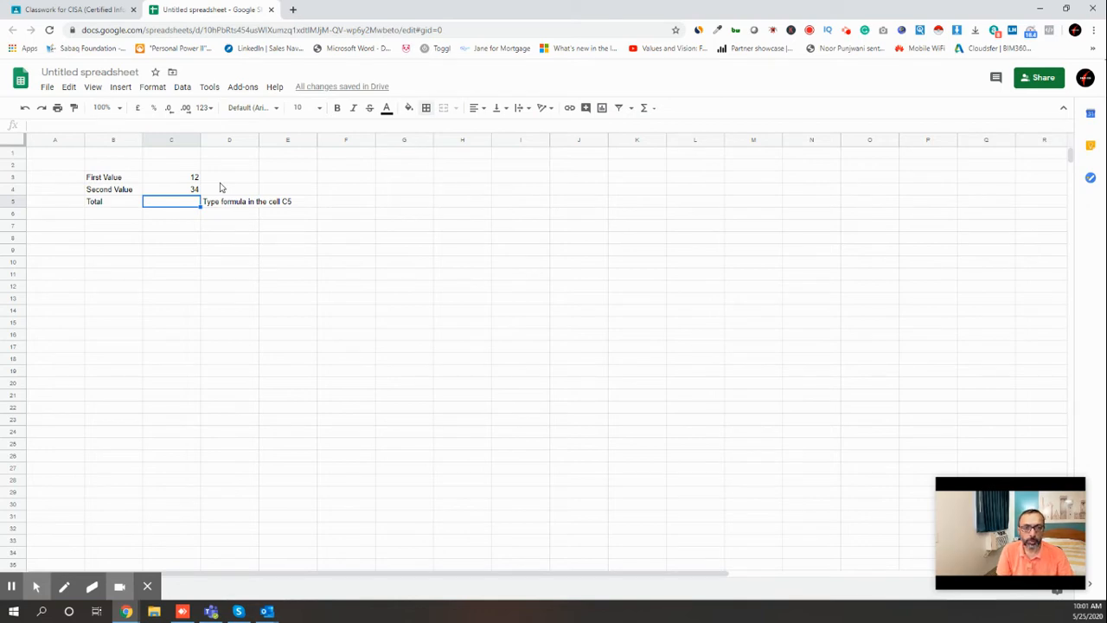
# Step: Acknowledge the sharing settings notice in the Classroom assignment, and rename the attached spreadsheet as CISA Calculation Workbook
pyautogui.click(66, 9)
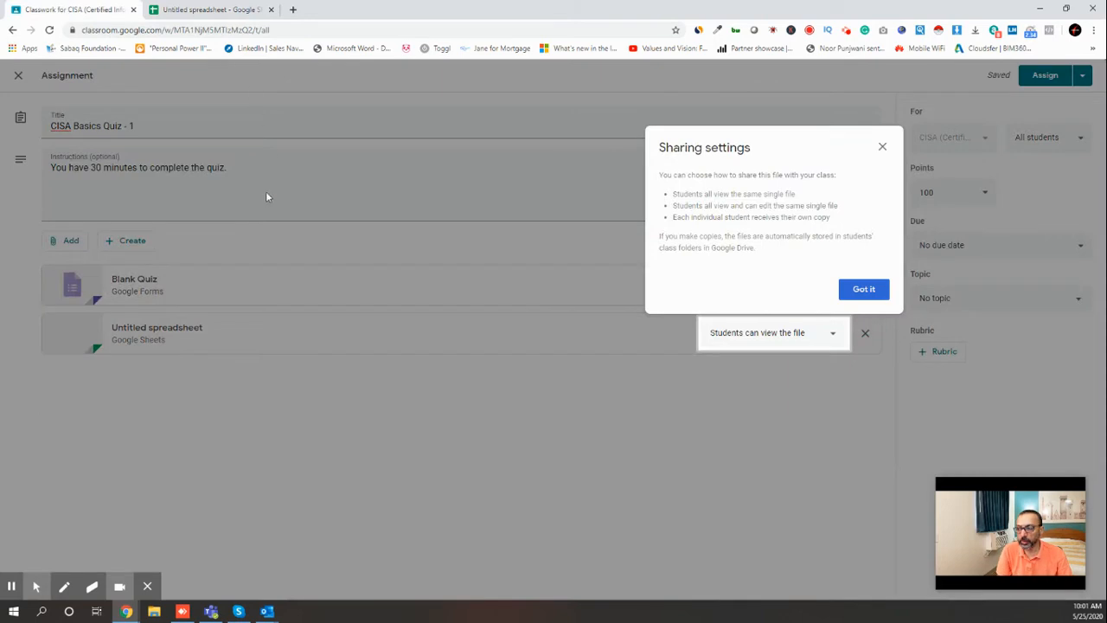
pyautogui.click(865, 289)
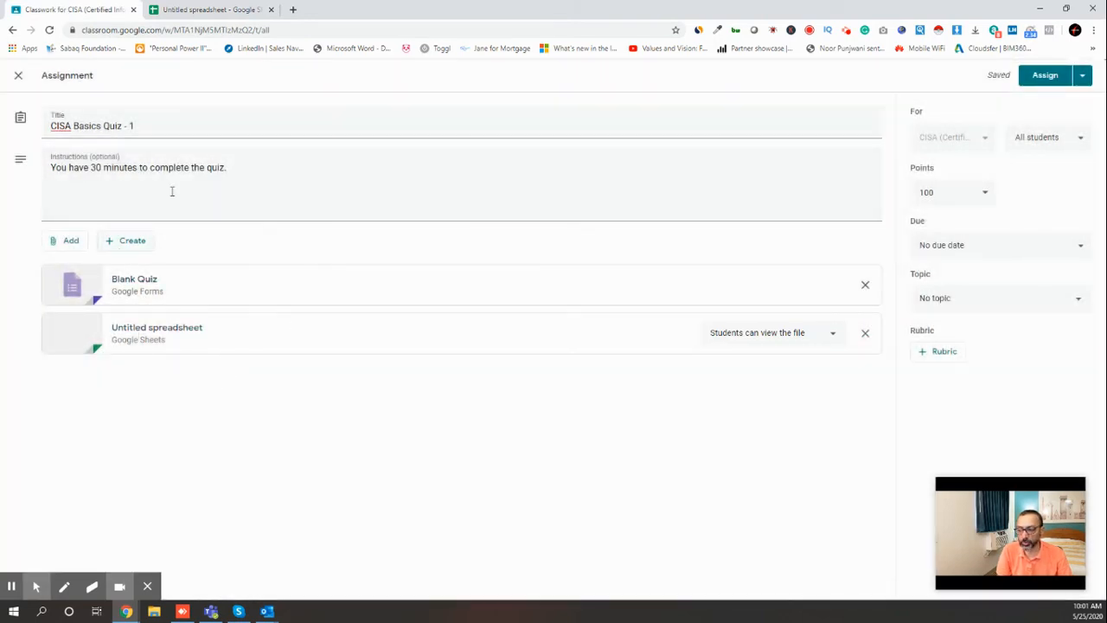
pyautogui.click(207, 12)
pyautogui.click(102, 70)
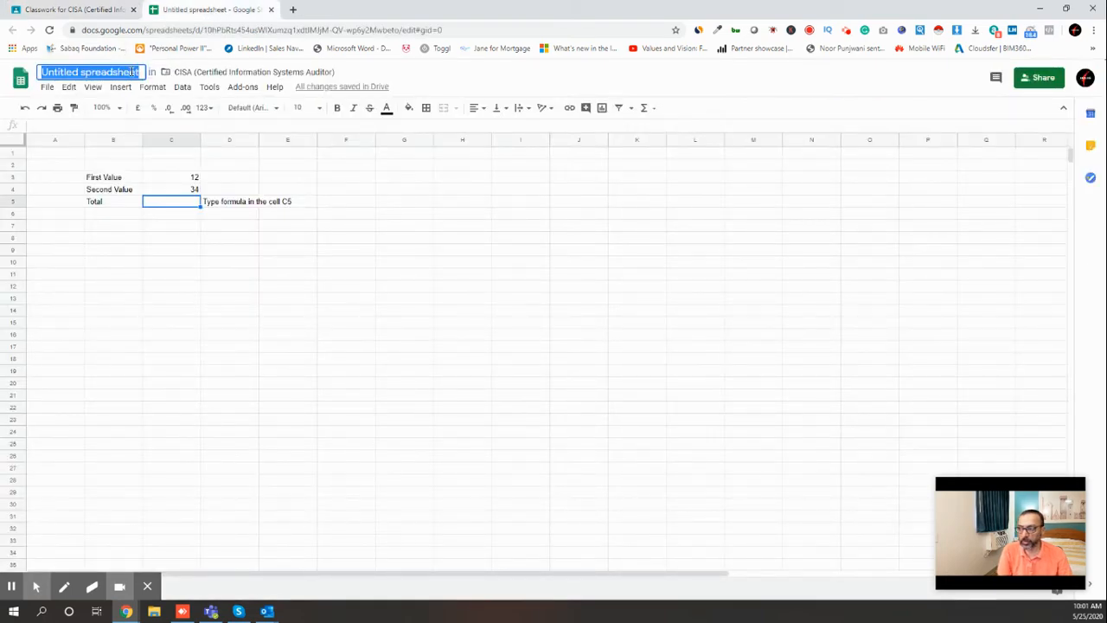
pyautogui.write('CISA Ca')
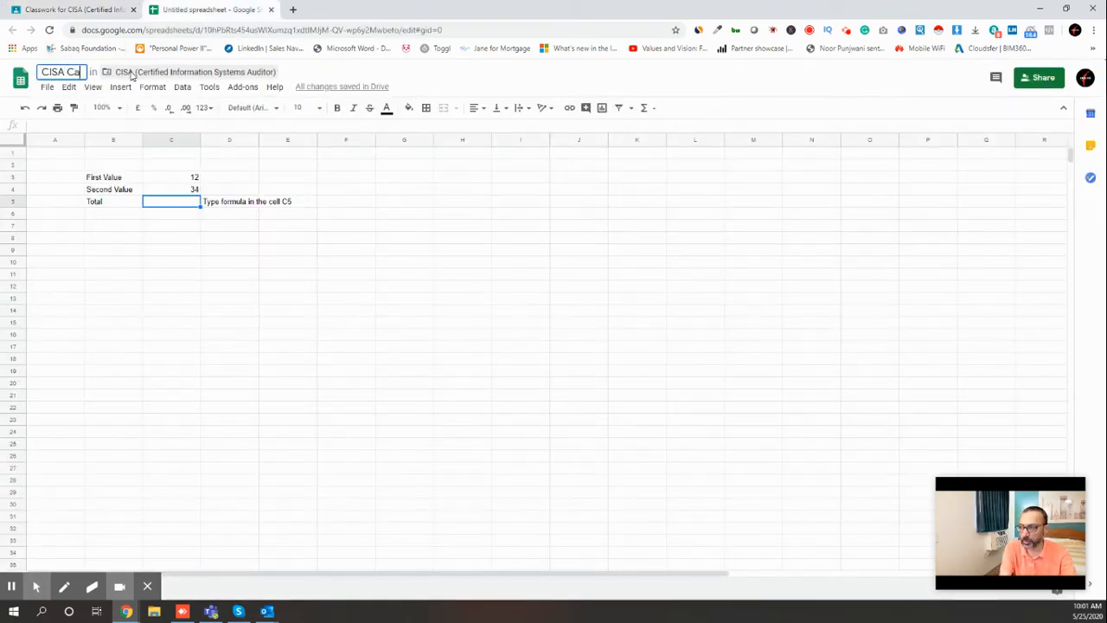
pyautogui.write('lculation Workbook')
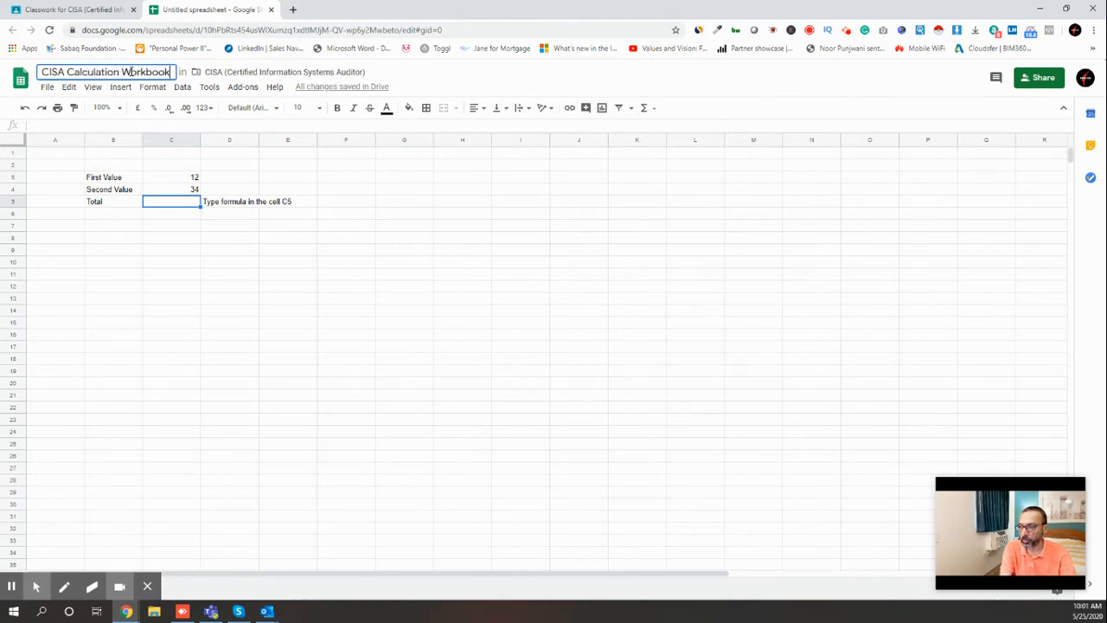
pyautogui.press('Return')
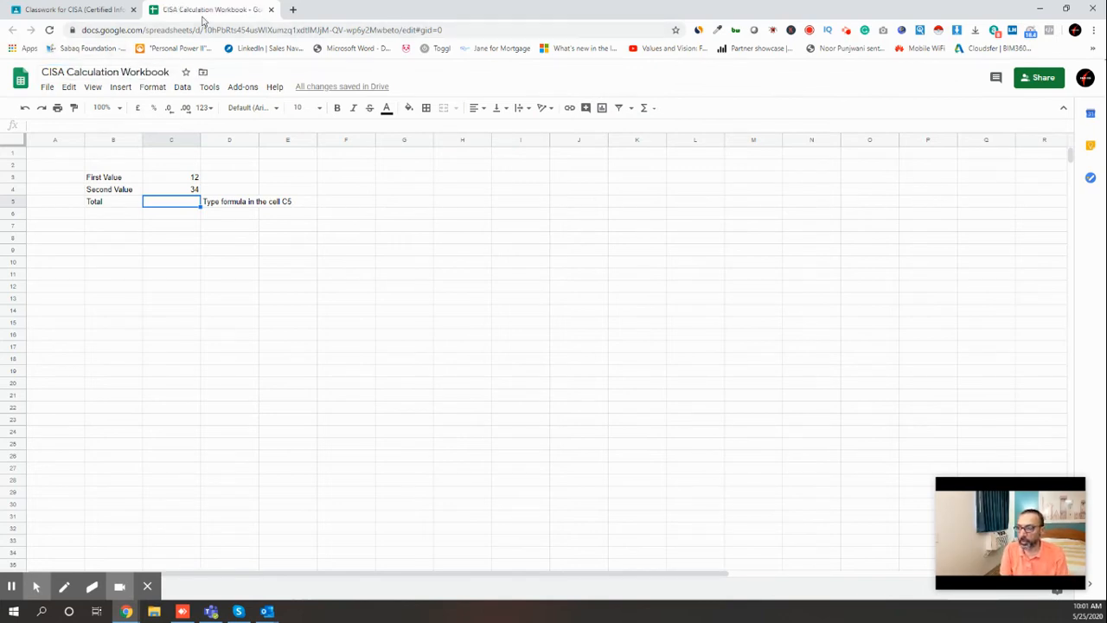
pyautogui.hotkey('ctrl', 'w')
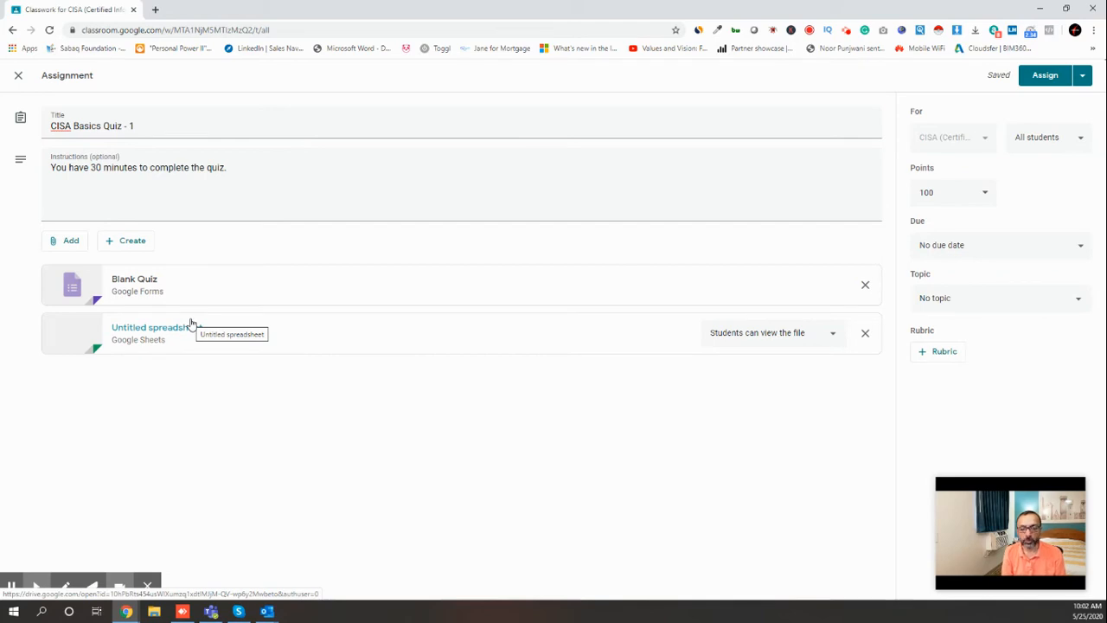
# Step: Open the attached Blank Quiz form and set its title to "CISA Basics - Quiz 1"
pyautogui.click(142, 283)
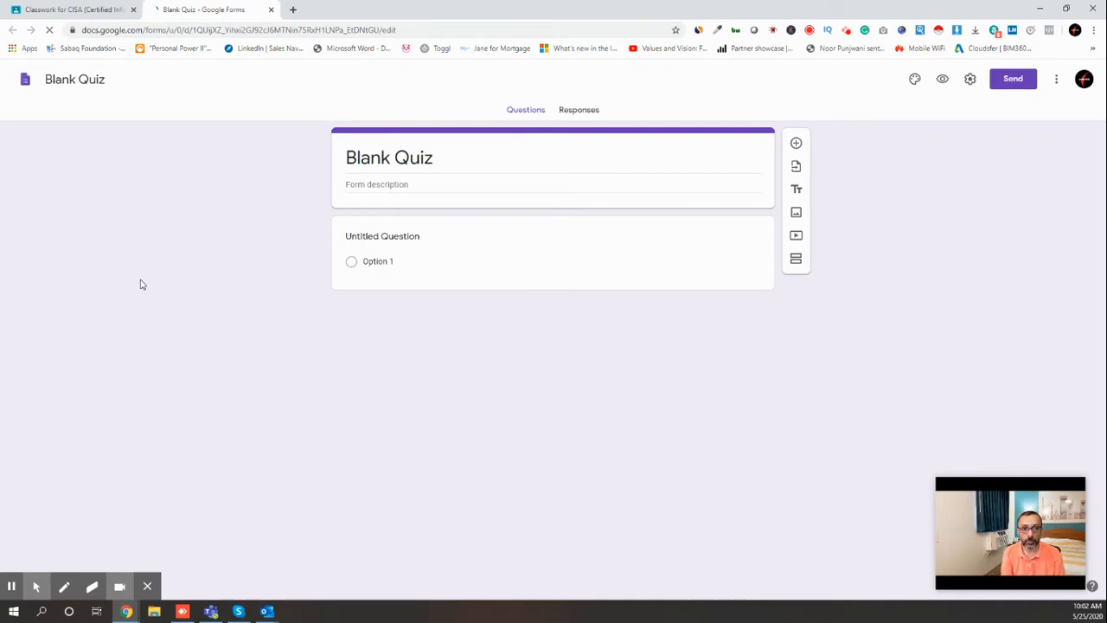
pyautogui.click(420, 156)
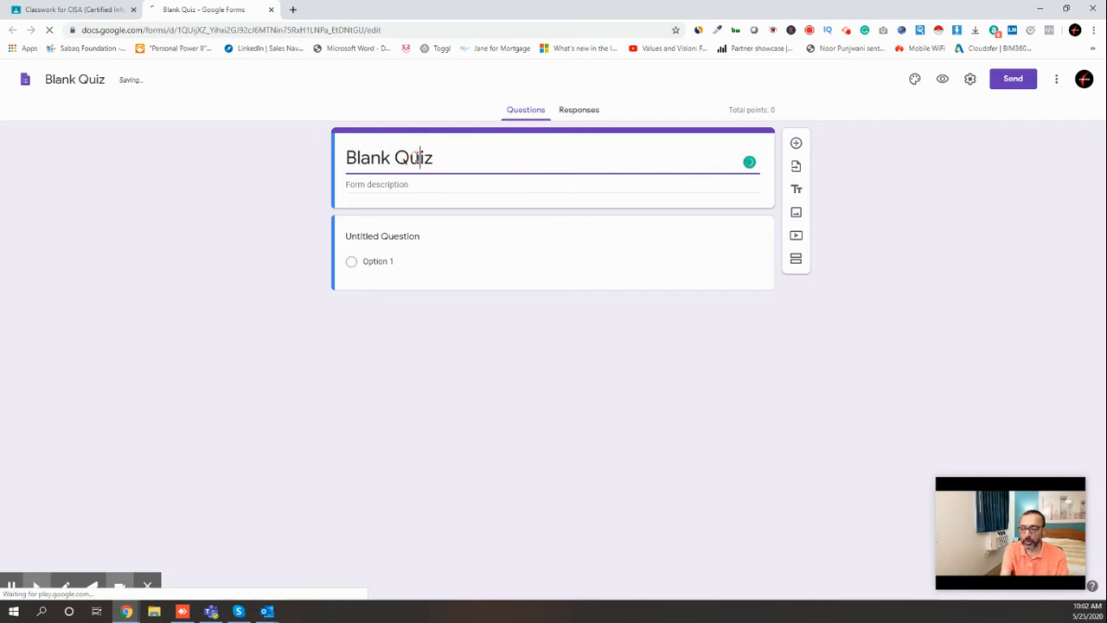
pyautogui.hotkey('ctrl', 'a')
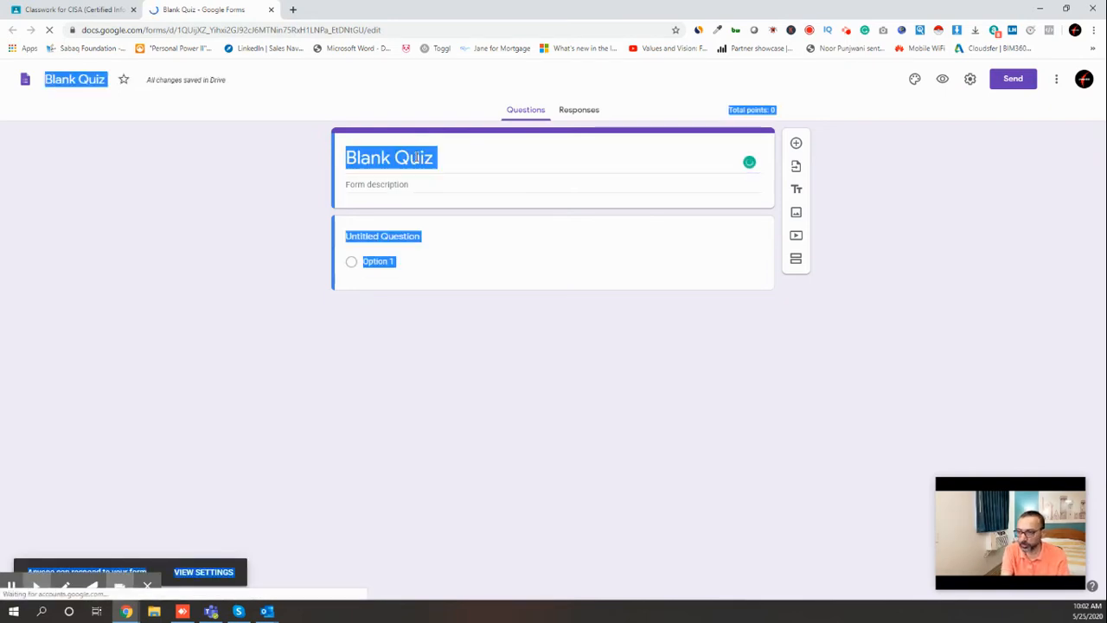
pyautogui.click(422, 157)
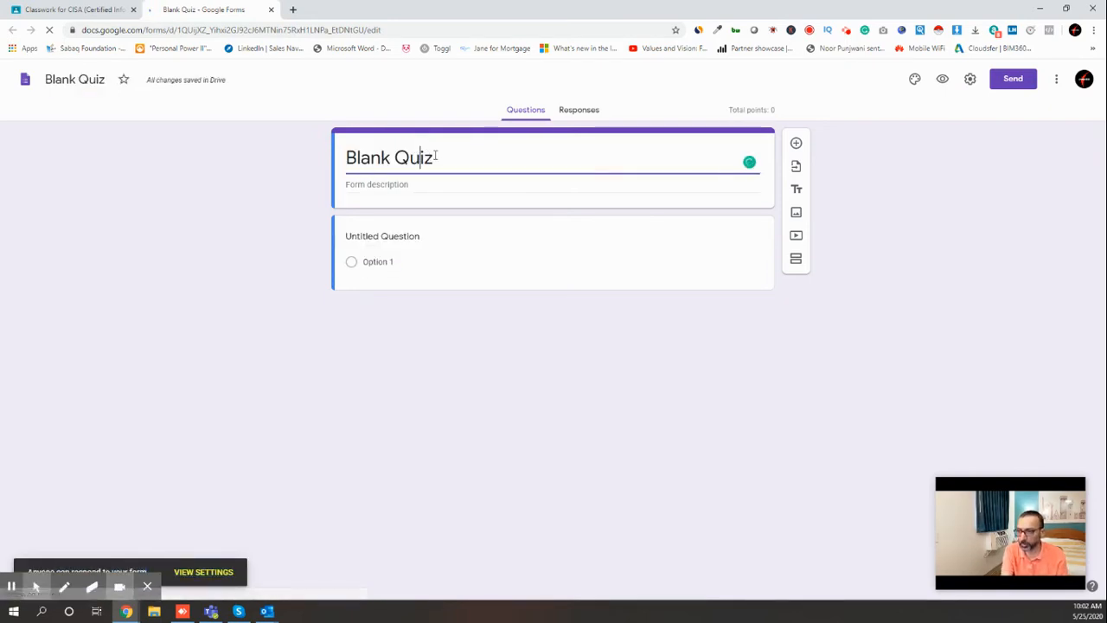
pyautogui.hotkey('ctrl', 'a')
pyautogui.write('CISA B')
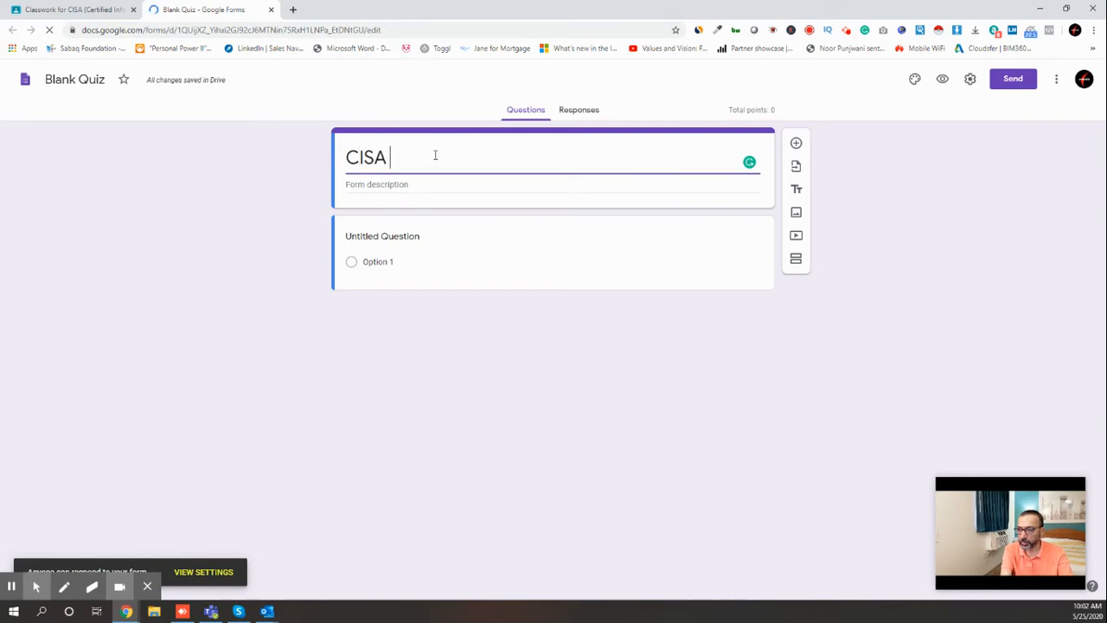
pyautogui.write('asics ')
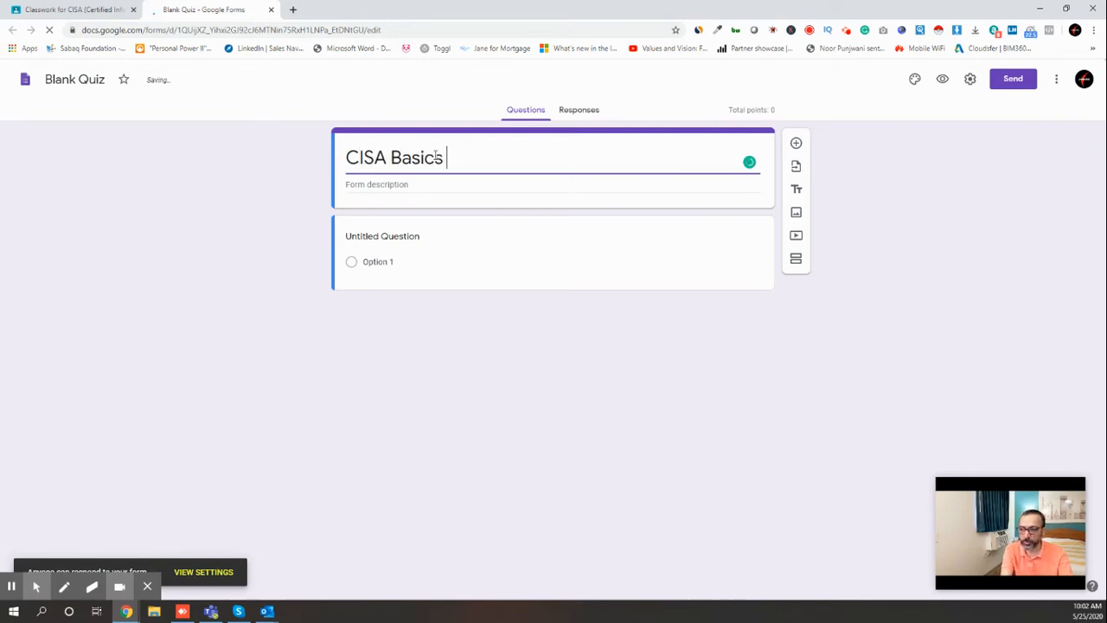
pyautogui.write('- Quiz')
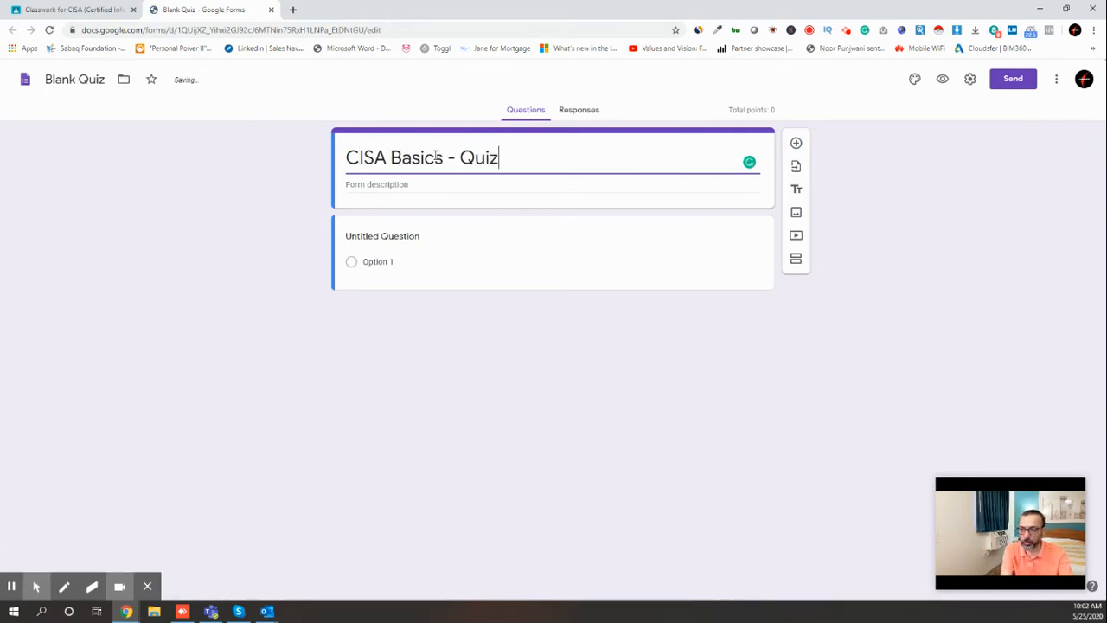
pyautogui.write(' 1')
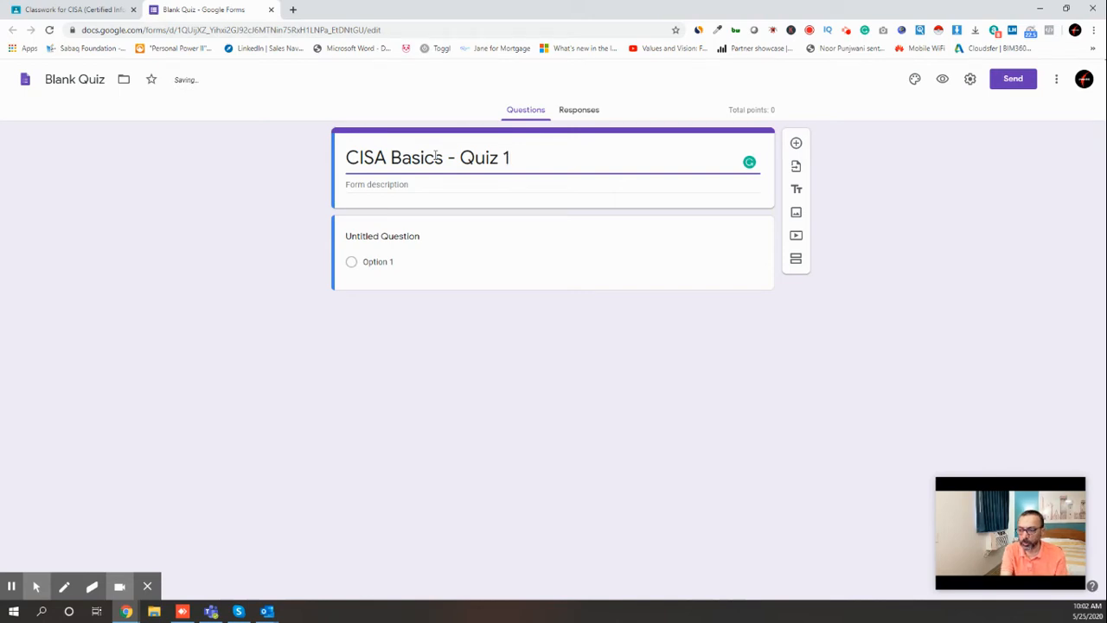
pyautogui.click(402, 185)
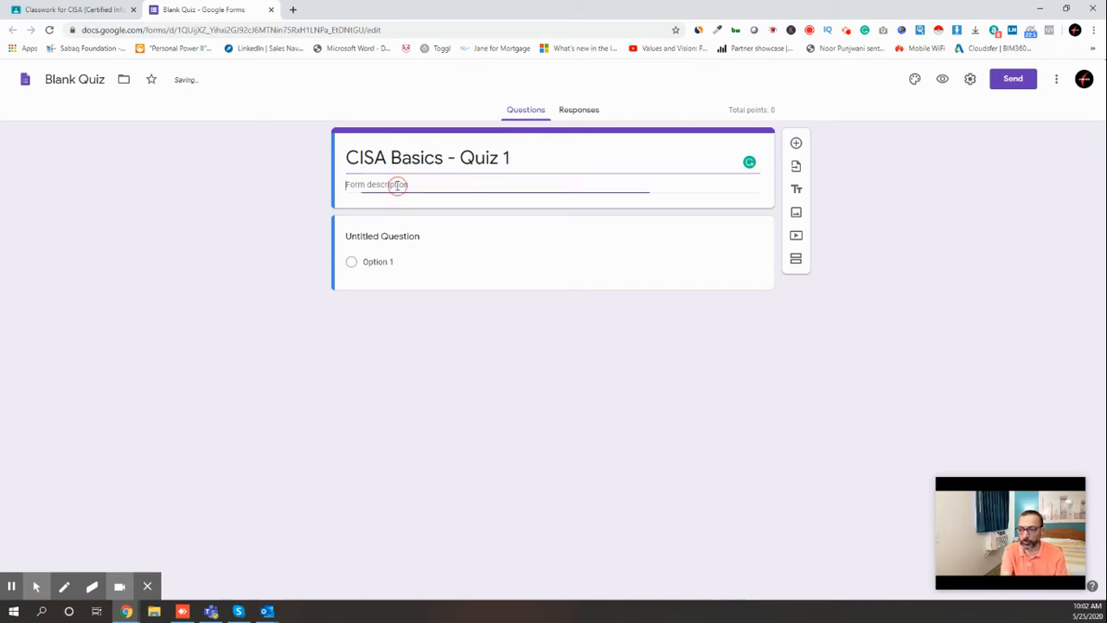
# Step: Enter "What is the most important thing for applications" as the text of the first quiz question
pyautogui.click(396, 241)
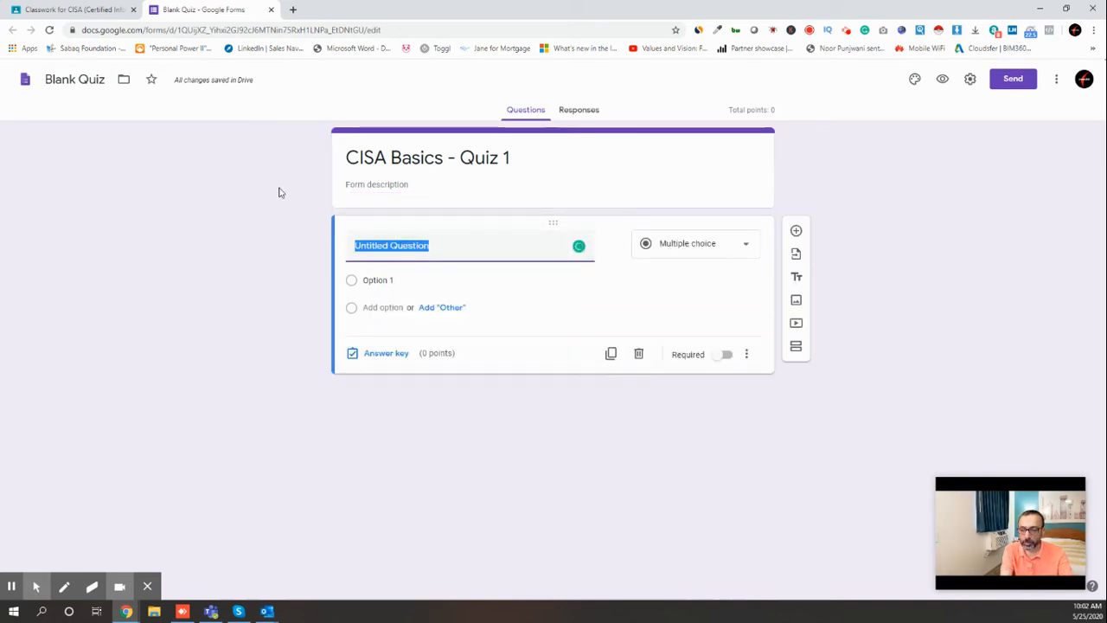
pyautogui.write('Se')
pyautogui.press('BackSpace')
pyautogui.press('BackSpace')
pyautogui.write('What ')
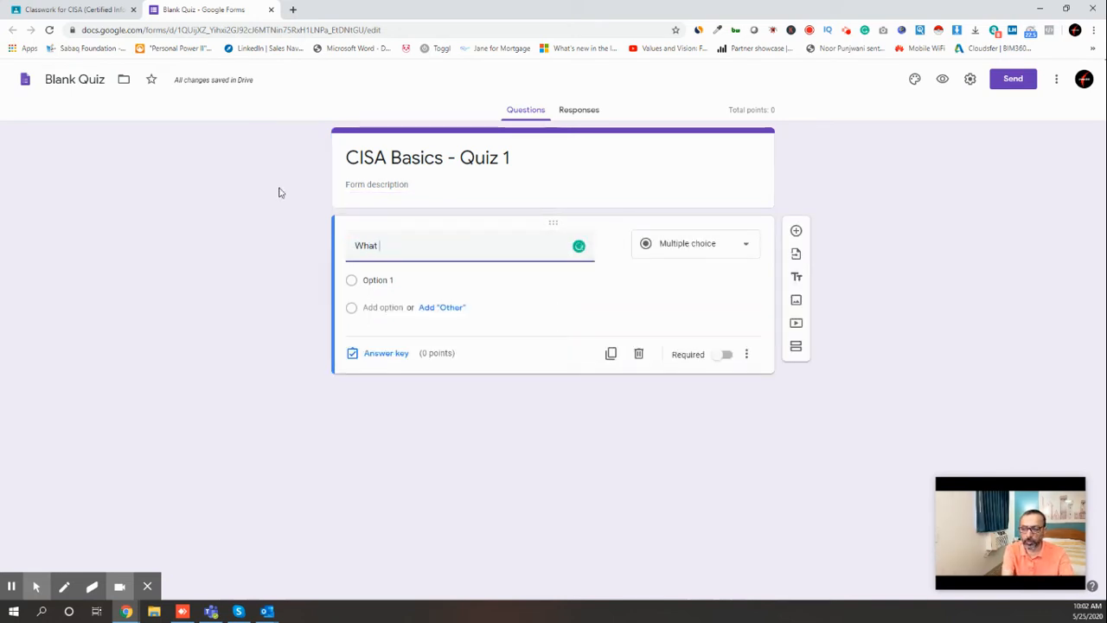
pyautogui.write('is the most imp')
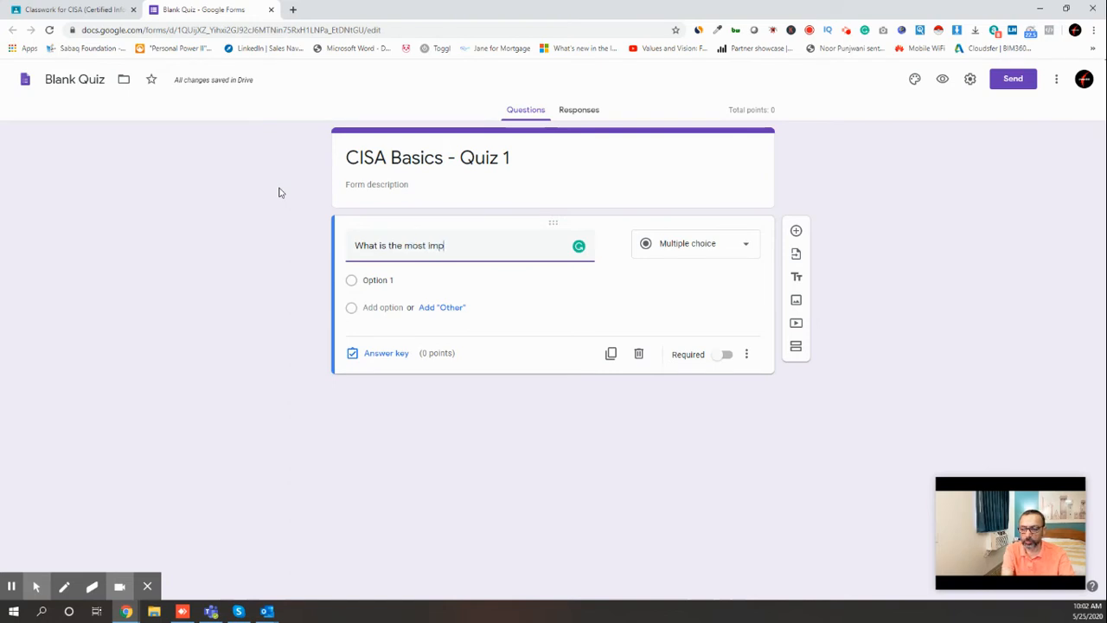
pyautogui.write('ora')
pyautogui.write('tan')
pyautogui.press('BackSpace')
pyautogui.write('t thing for appl')
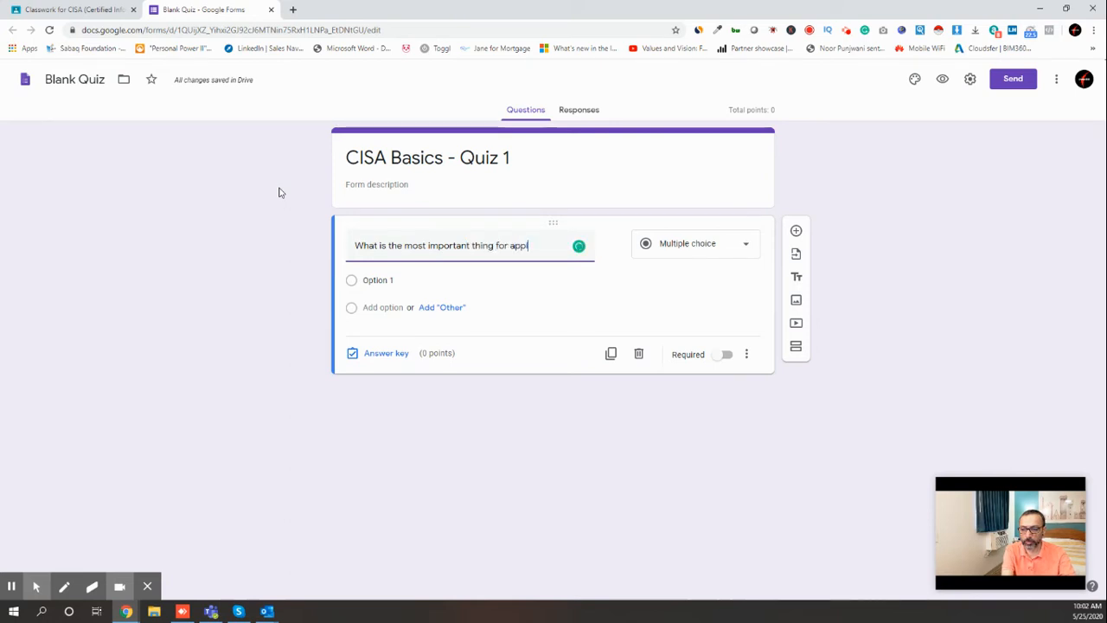
pyautogui.write('ications')
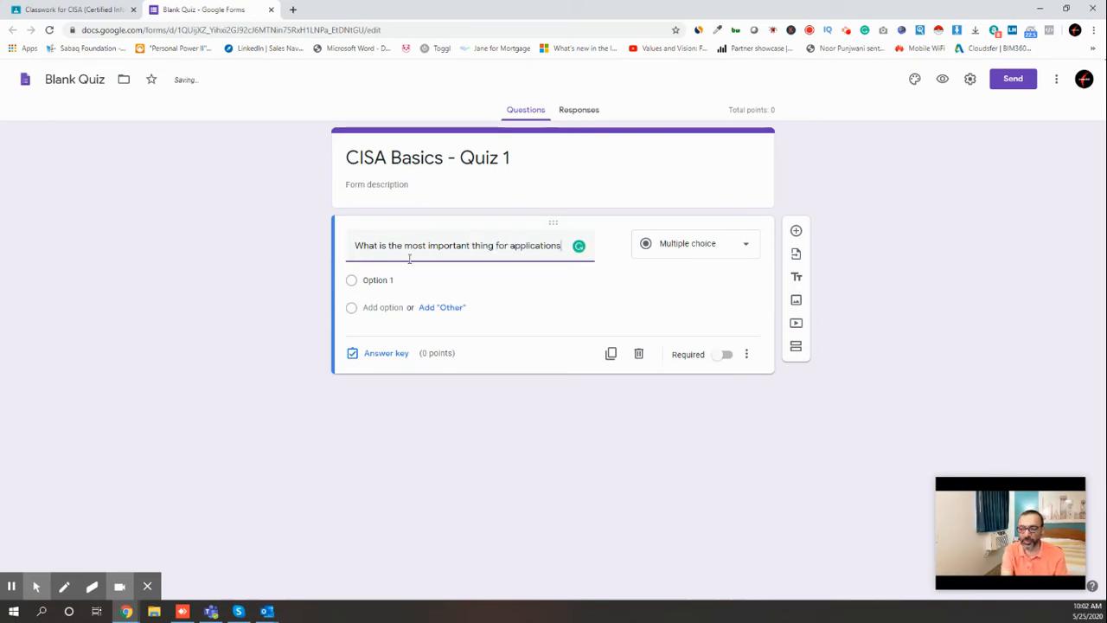
# Step: Give the first question the answer options Authentication, Authorization and Landing Page, and make it required
pyautogui.click(379, 285)
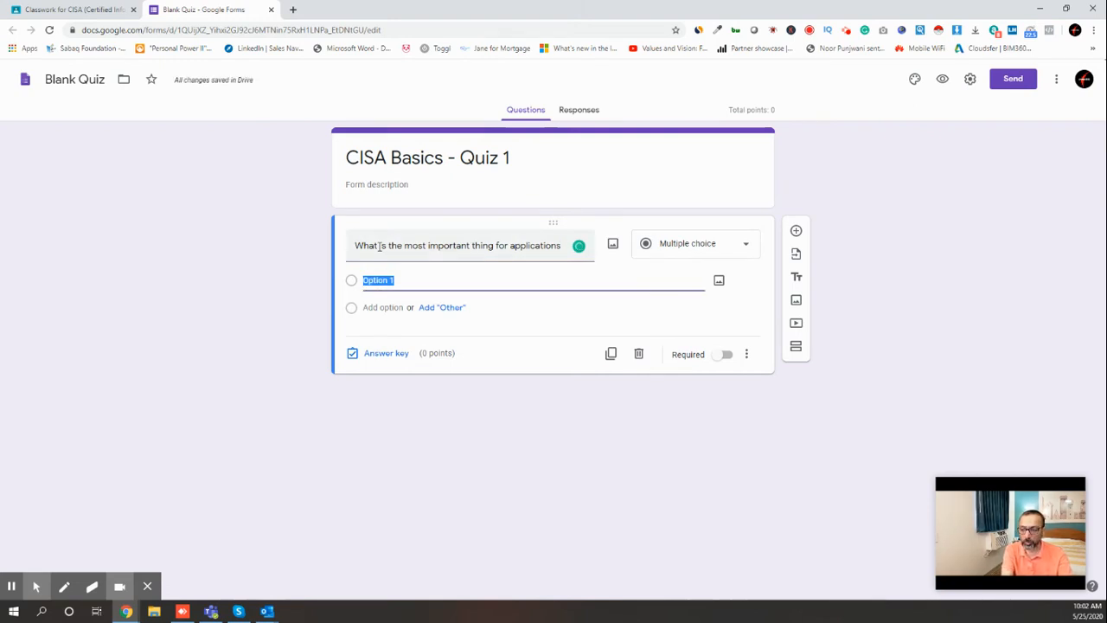
pyautogui.write('Authentica')
pyautogui.press('Return')
pyautogui.write('Autho')
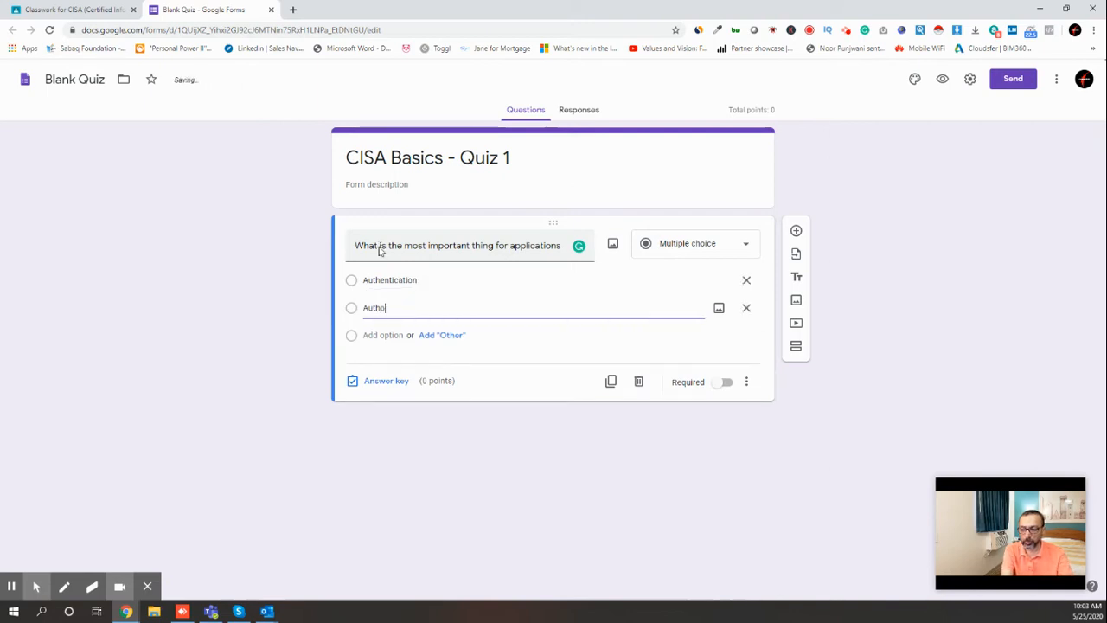
pyautogui.write('rization')
pyautogui.press('Return')
pyautogui.write('La')
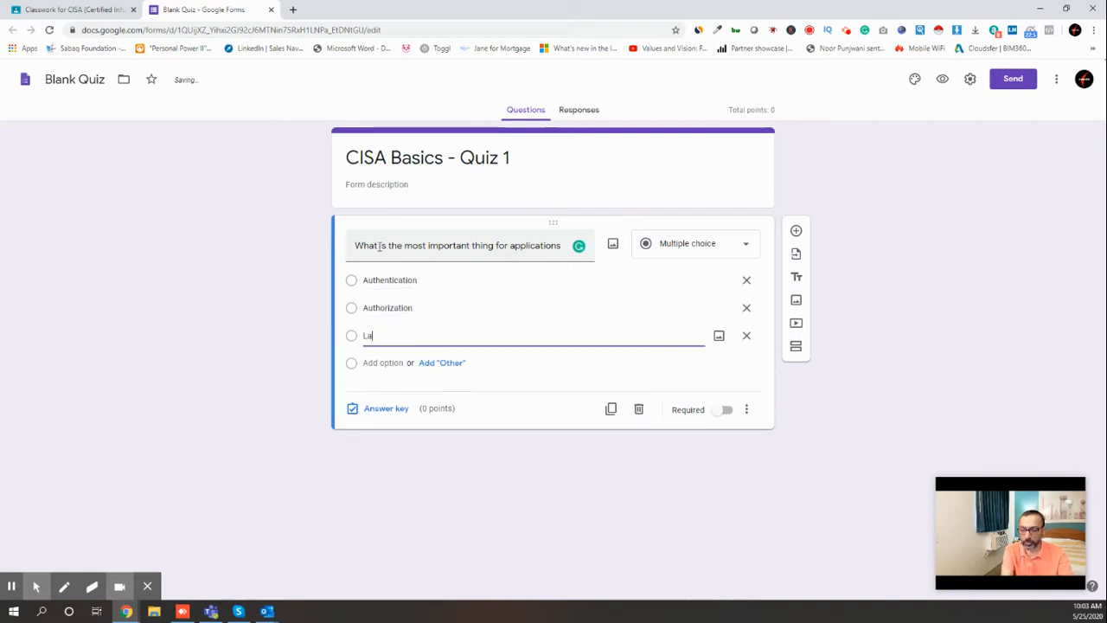
pyautogui.write('nding Page')
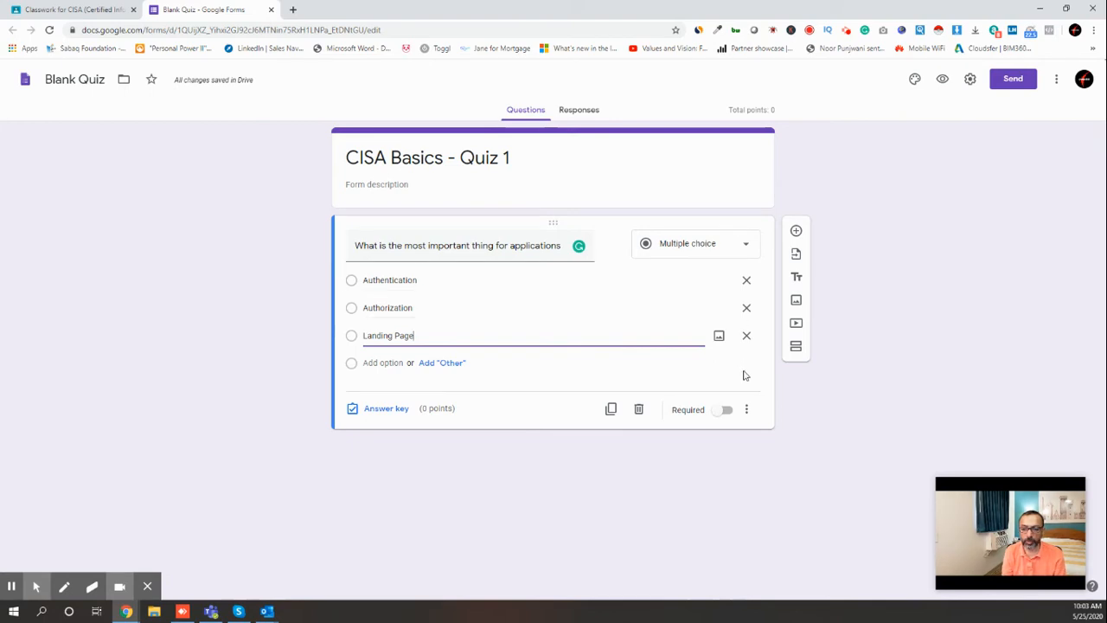
pyautogui.click(726, 410)
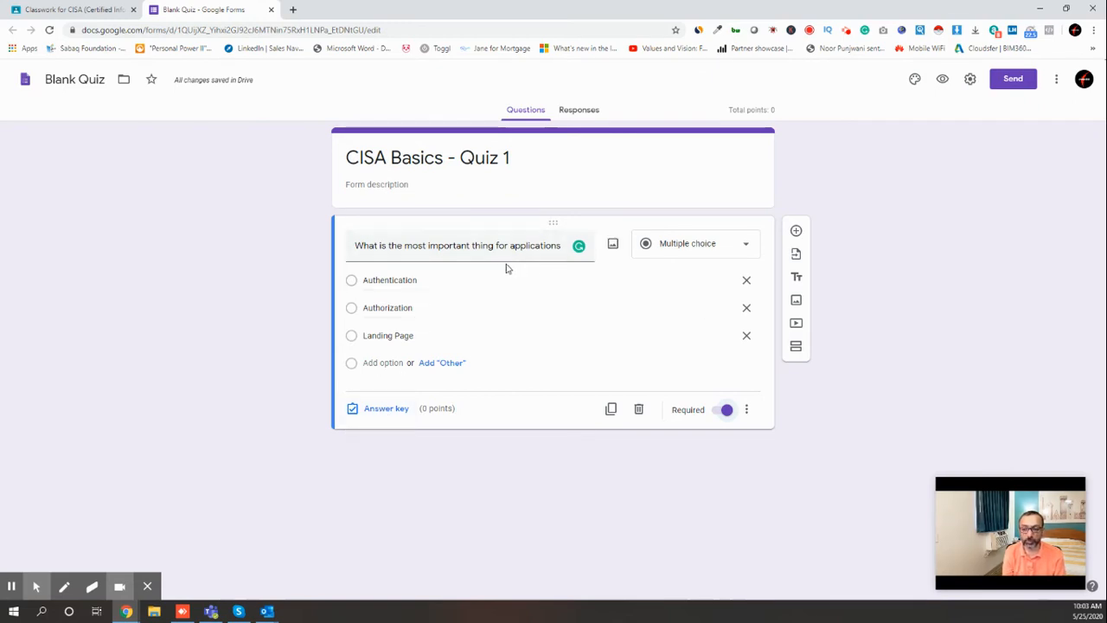
# Step: Add a blank second question below the first, check the available question types, and close the quiz form
pyautogui.click(796, 232)
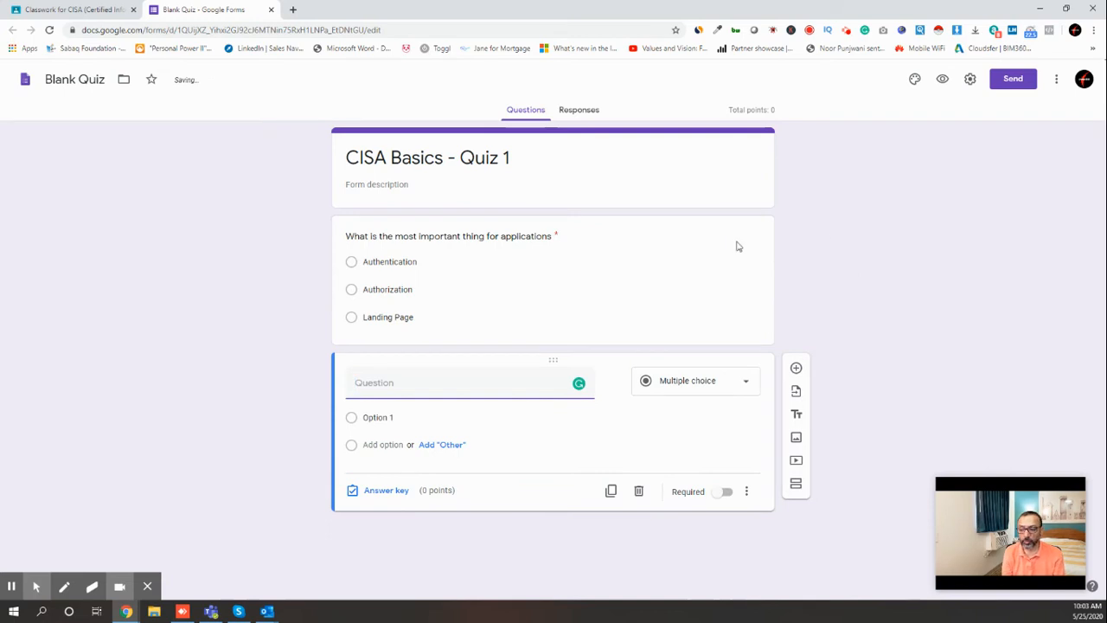
pyautogui.click(755, 388)
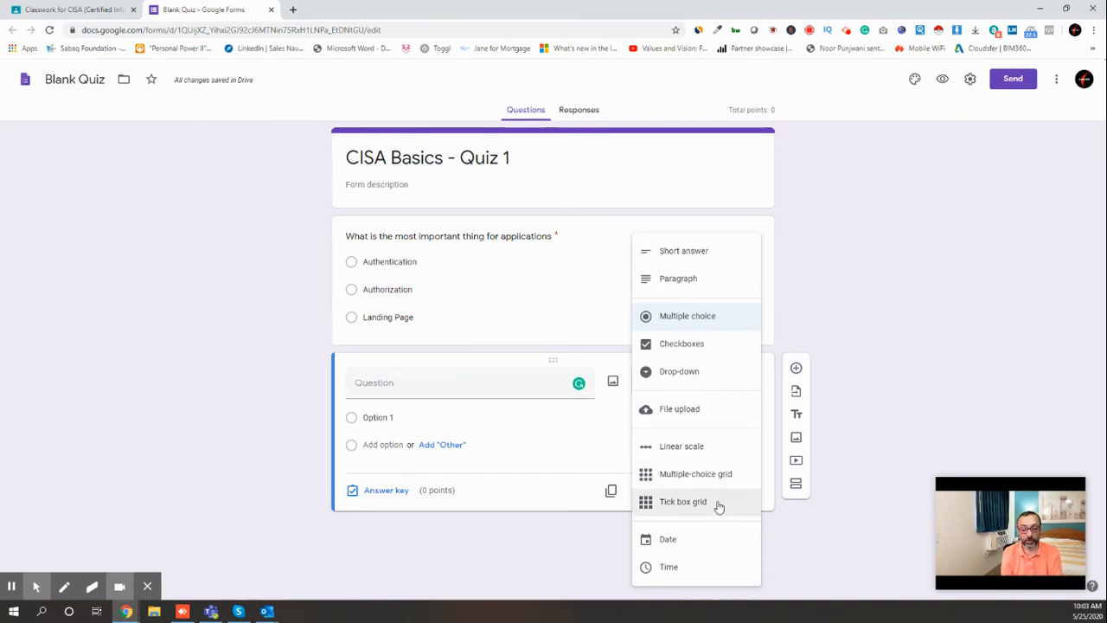
pyautogui.click(789, 543)
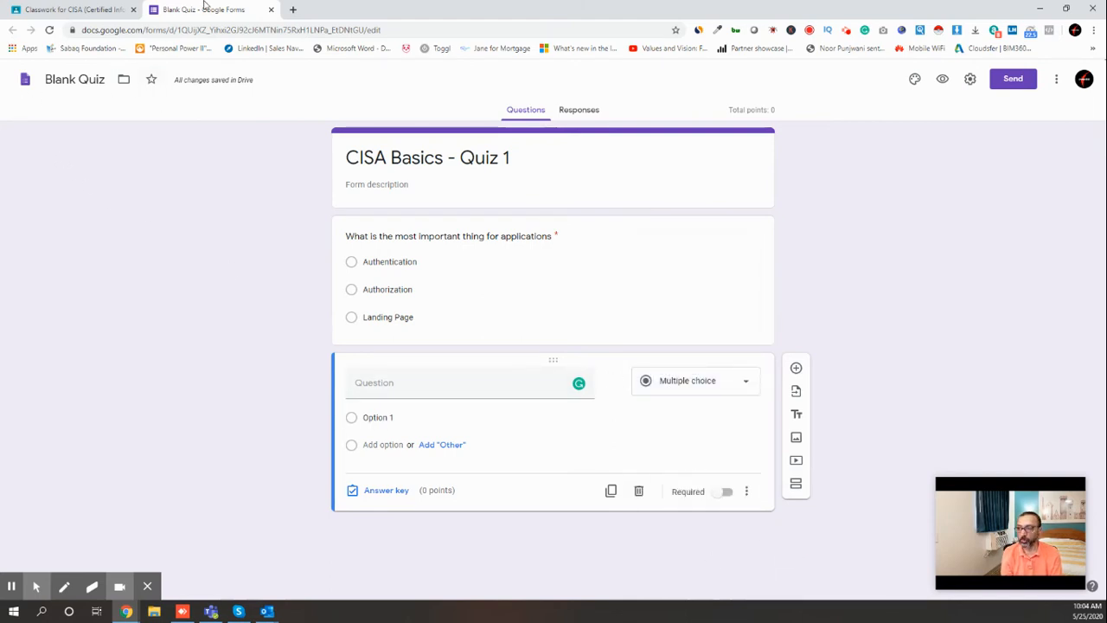
pyautogui.hotkey('ctrl', 'w')
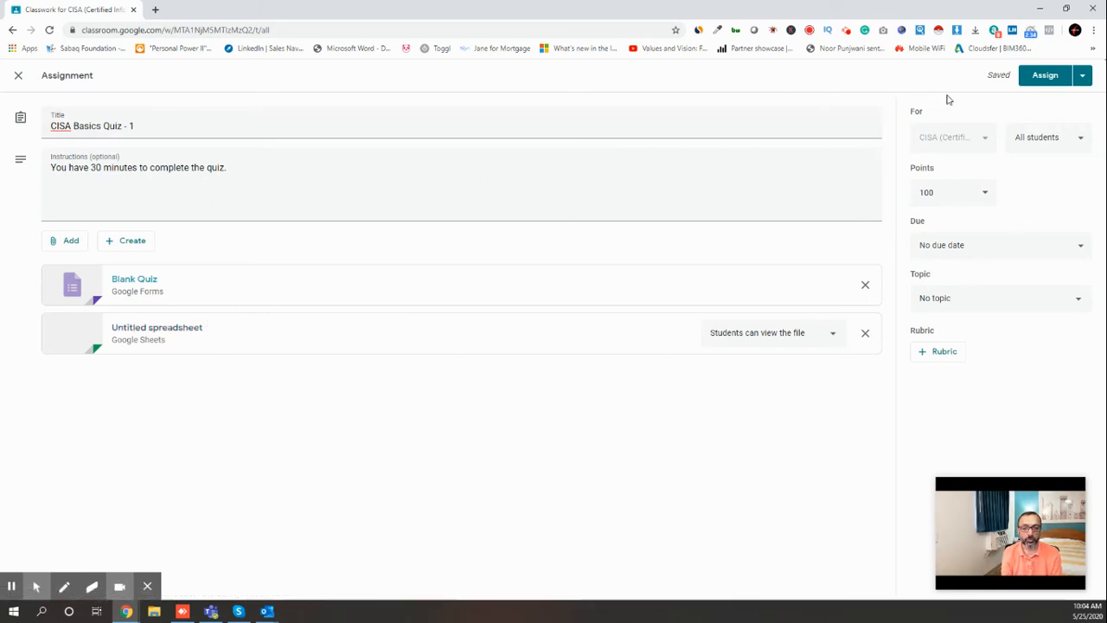
# Step: Assign CISA Basics Quiz - 1 to the class and move it under the topic Domain 1: Information System Auditing Process
pyautogui.click(1033, 80)
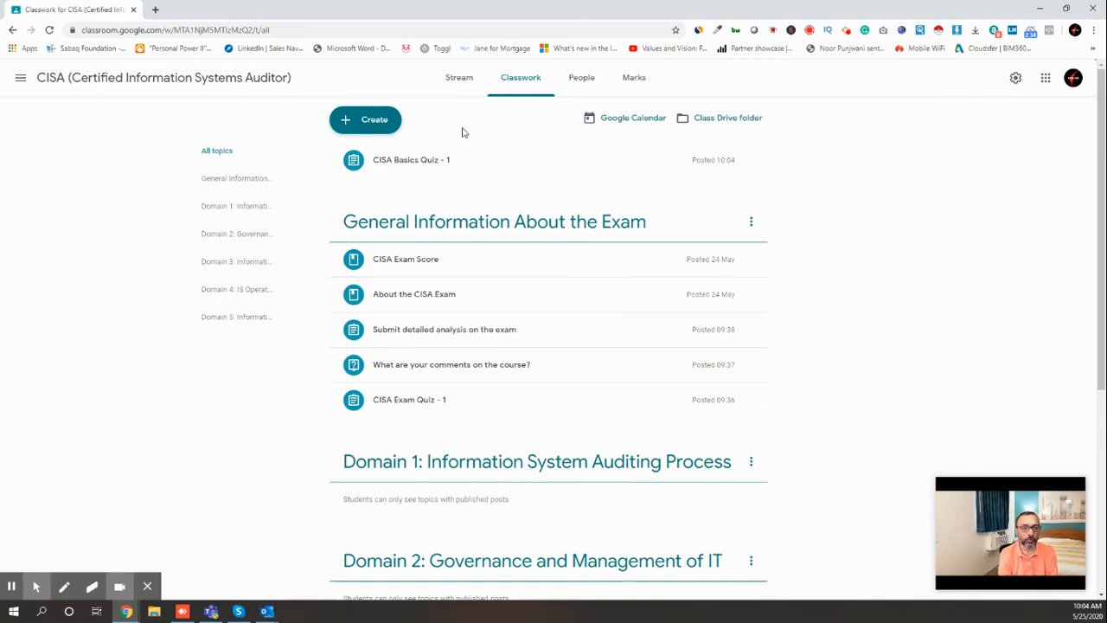
pyautogui.moveTo(447, 166); pyautogui.dragTo(484, 471)
pyautogui.scroll(-1, 487, 388)
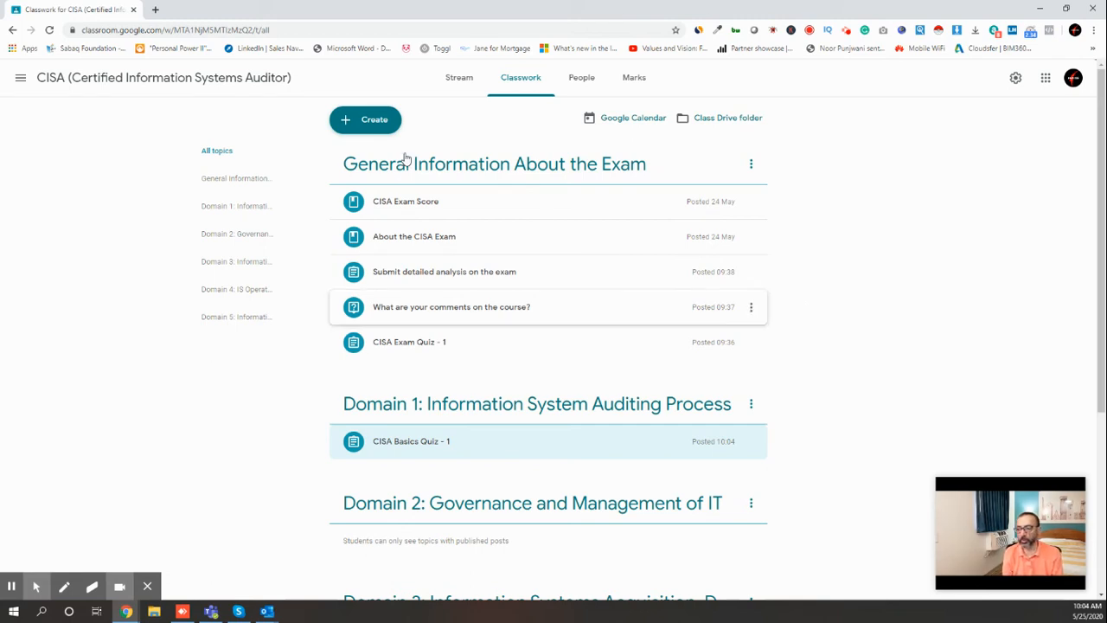
# Step: Start a new assignment titled "First CISA Assignment" and check which file types can be created for it
pyautogui.click(389, 129)
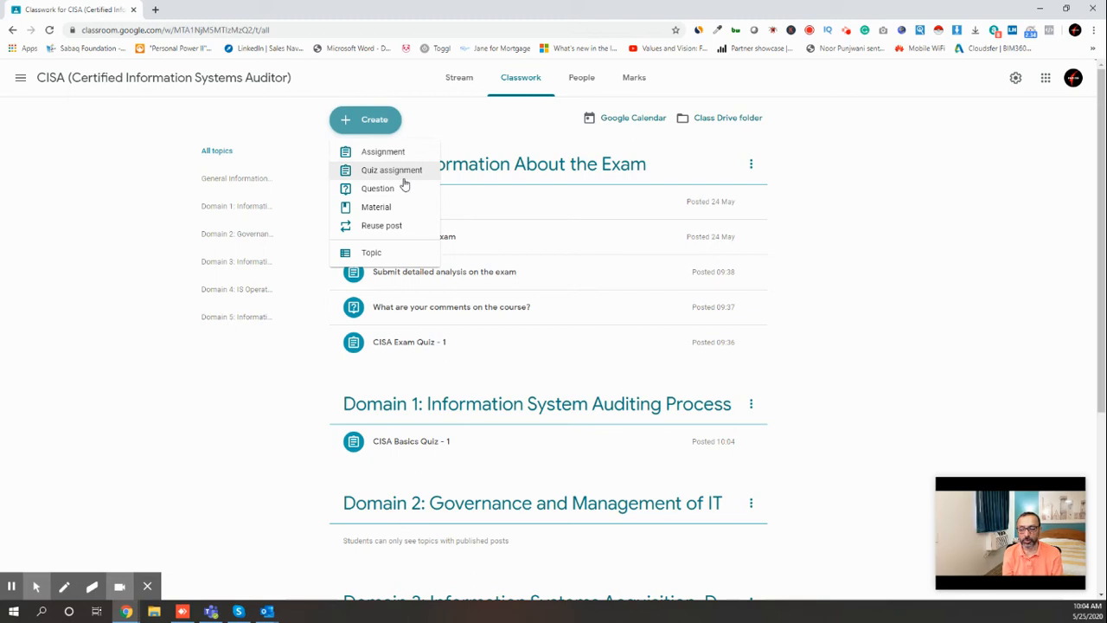
pyautogui.click(401, 151)
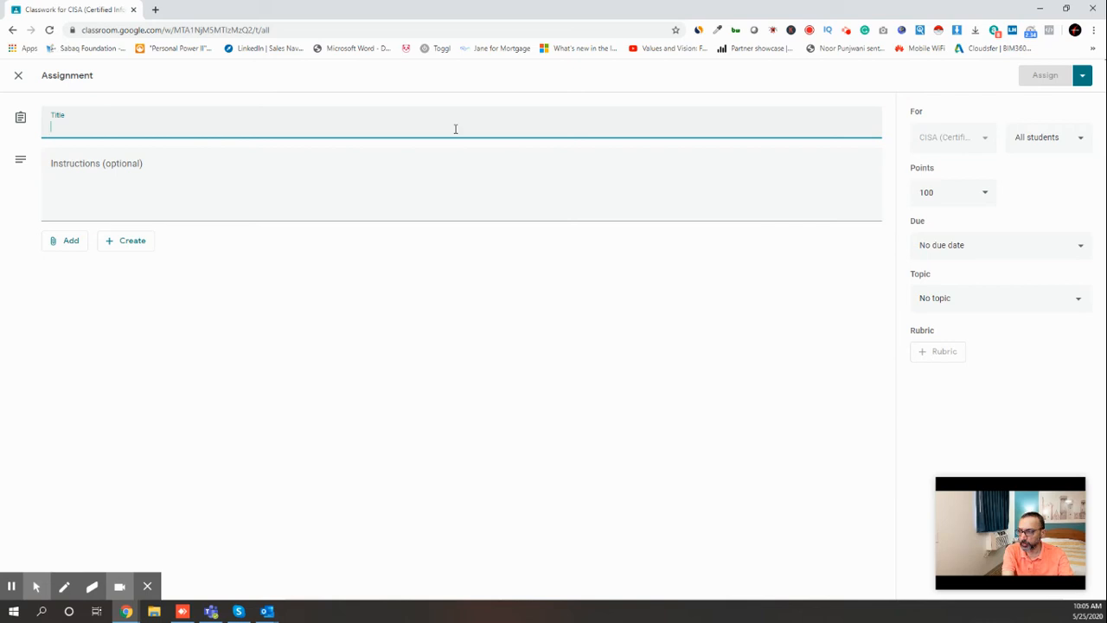
pyautogui.write('First CISA Assignment')
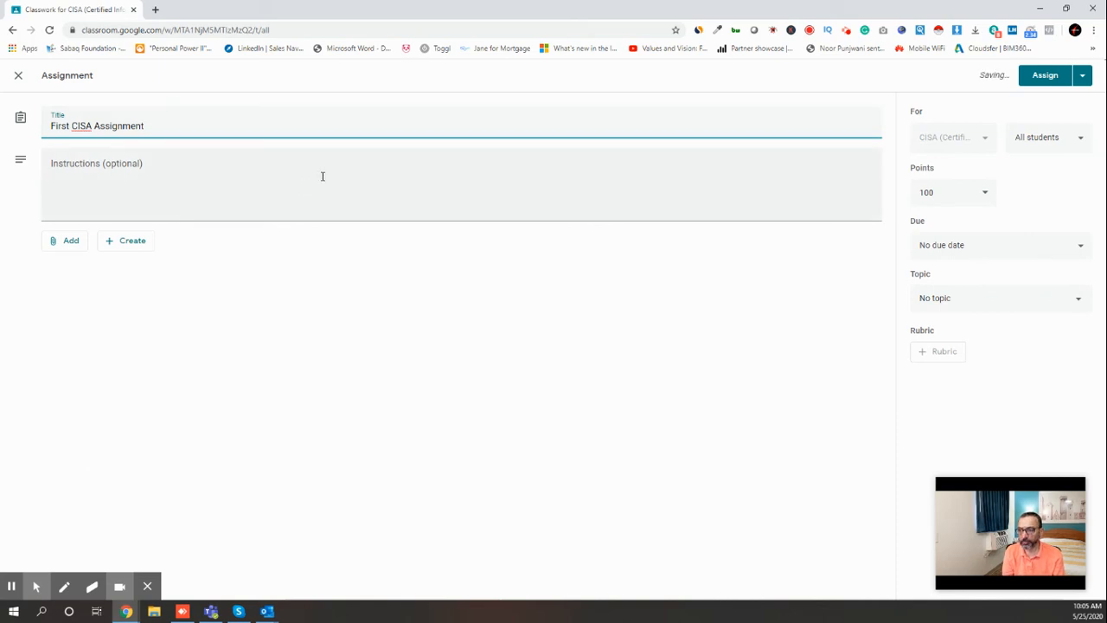
pyautogui.click(145, 181)
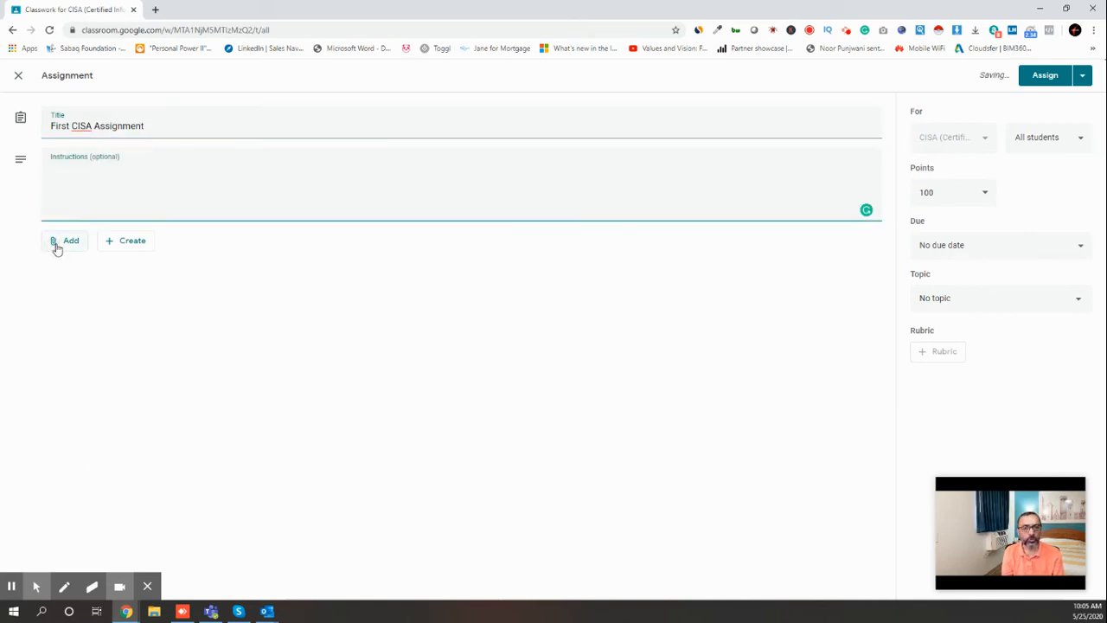
pyautogui.click(102, 248)
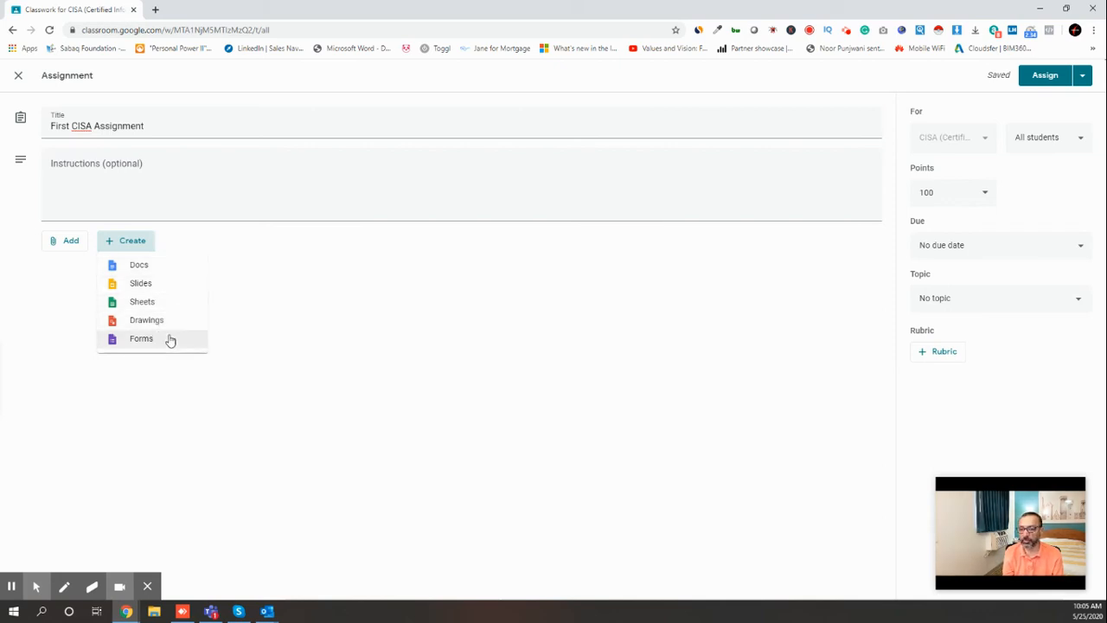
pyautogui.click(331, 329)
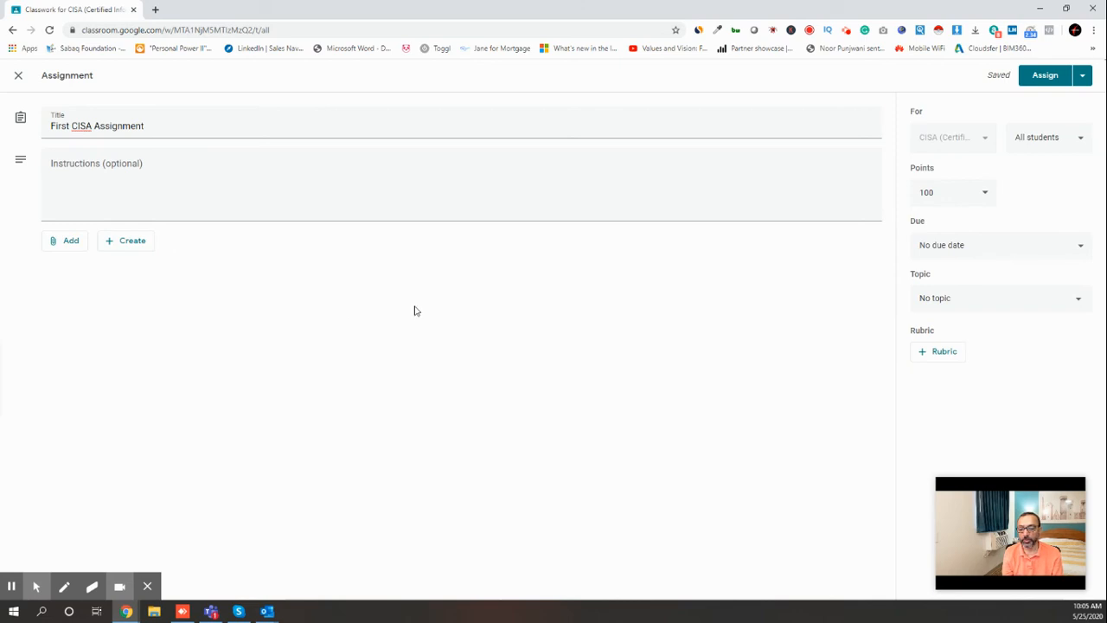
# Step: Assign First CISA Assignment and move it under Domain 1: Information System Auditing Process, below CISA Basics Quiz - 1
pyautogui.click(1040, 82)
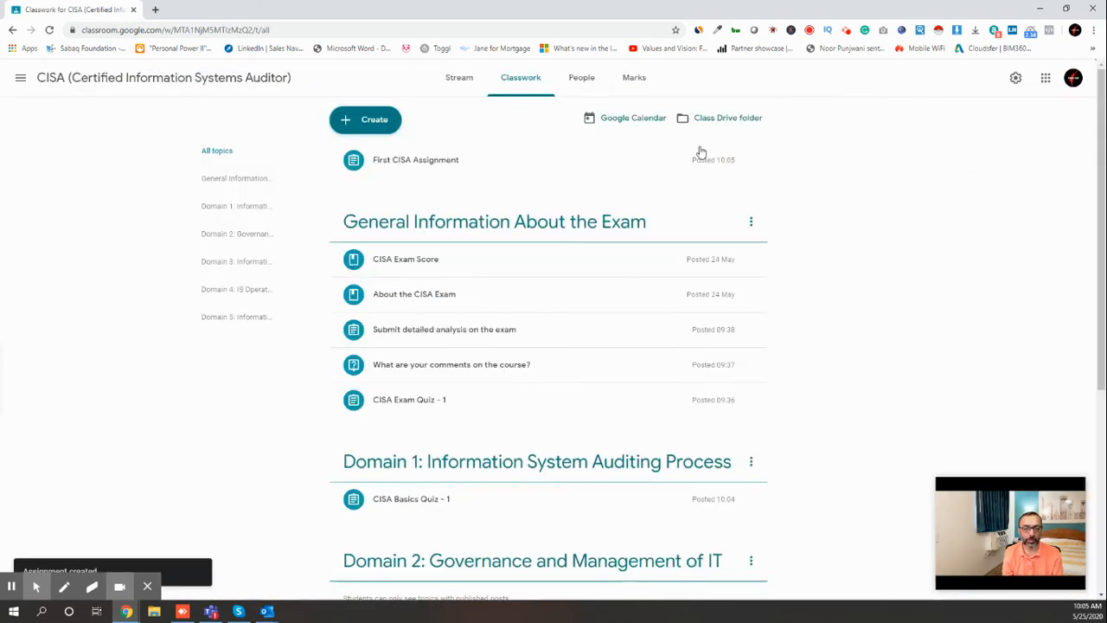
pyautogui.moveTo(439, 162); pyautogui.dragTo(449, 500)
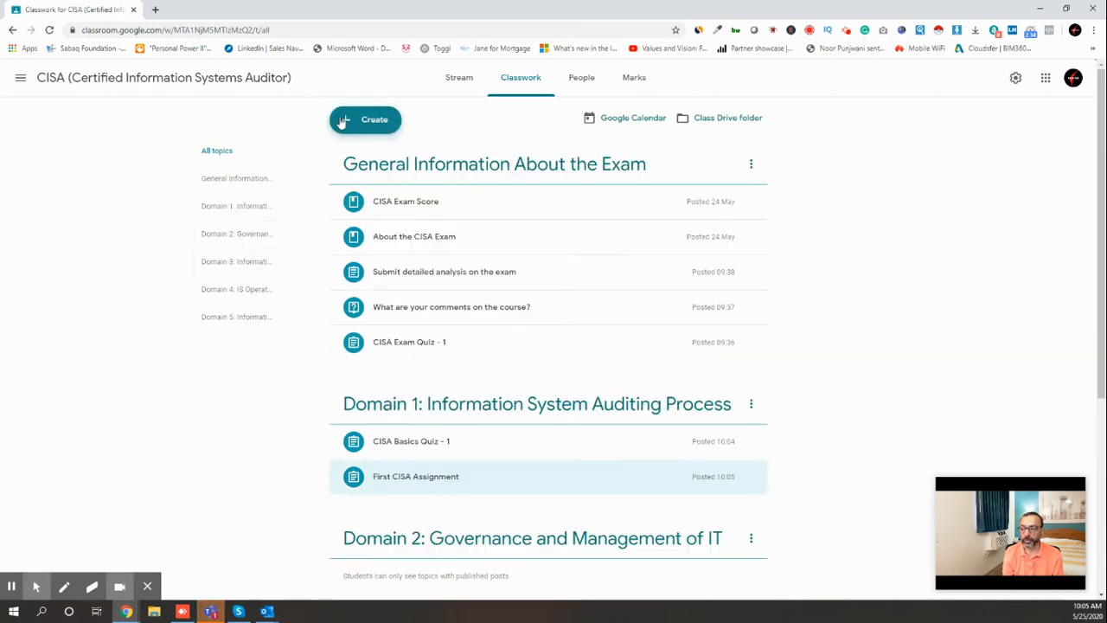
# Step: Start a new question reading "What do you think about this specific task?" and check which answer types are available for it
pyautogui.click(350, 124)
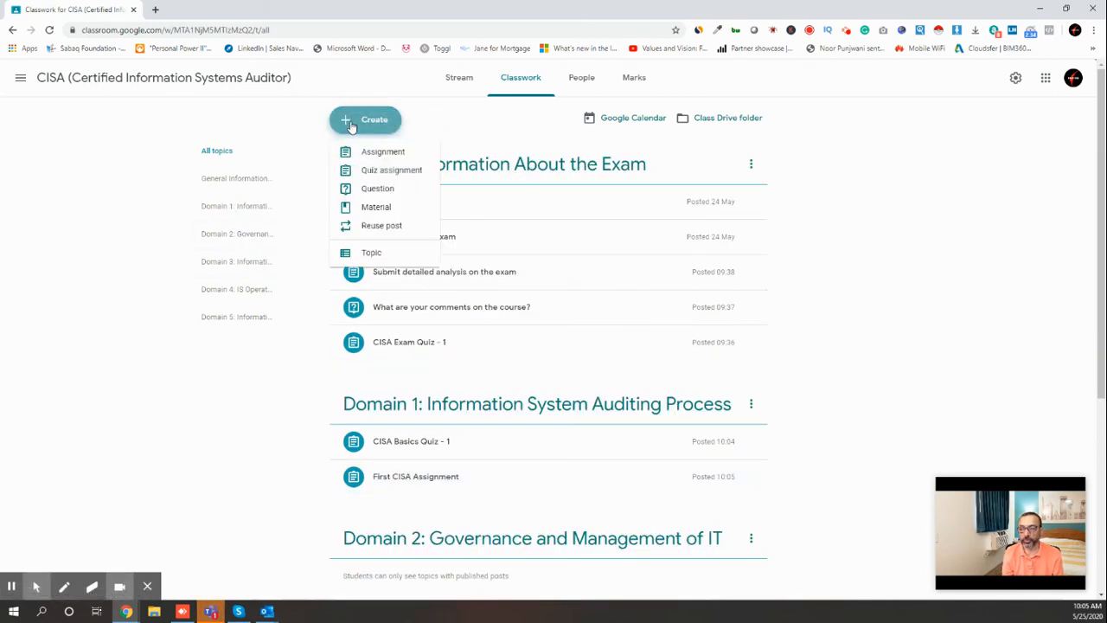
pyautogui.click(385, 193)
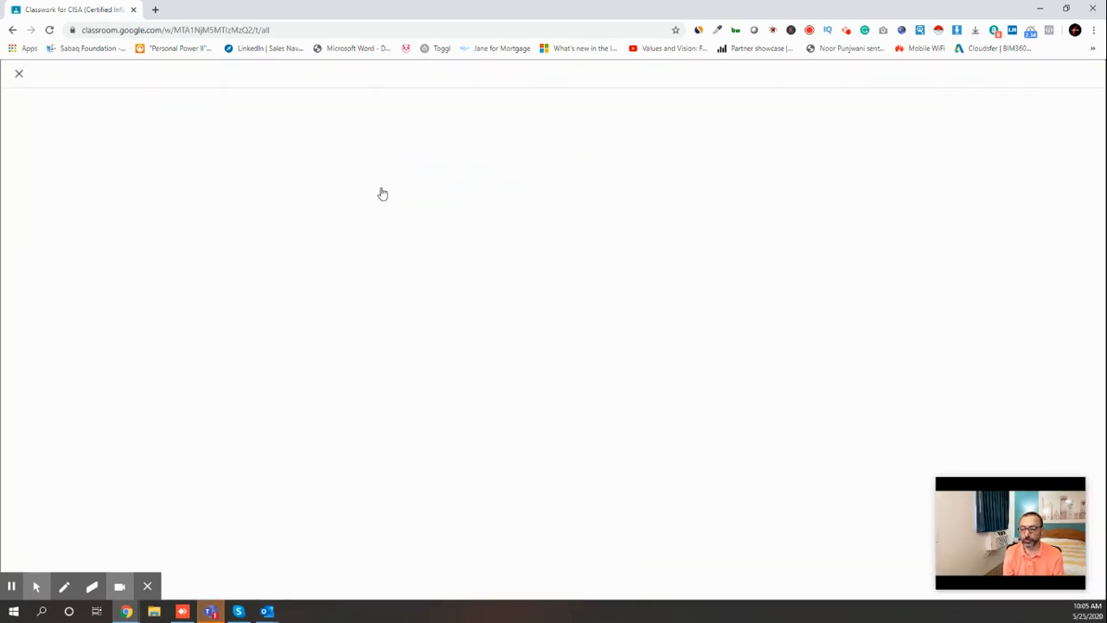
pyautogui.click(251, 128)
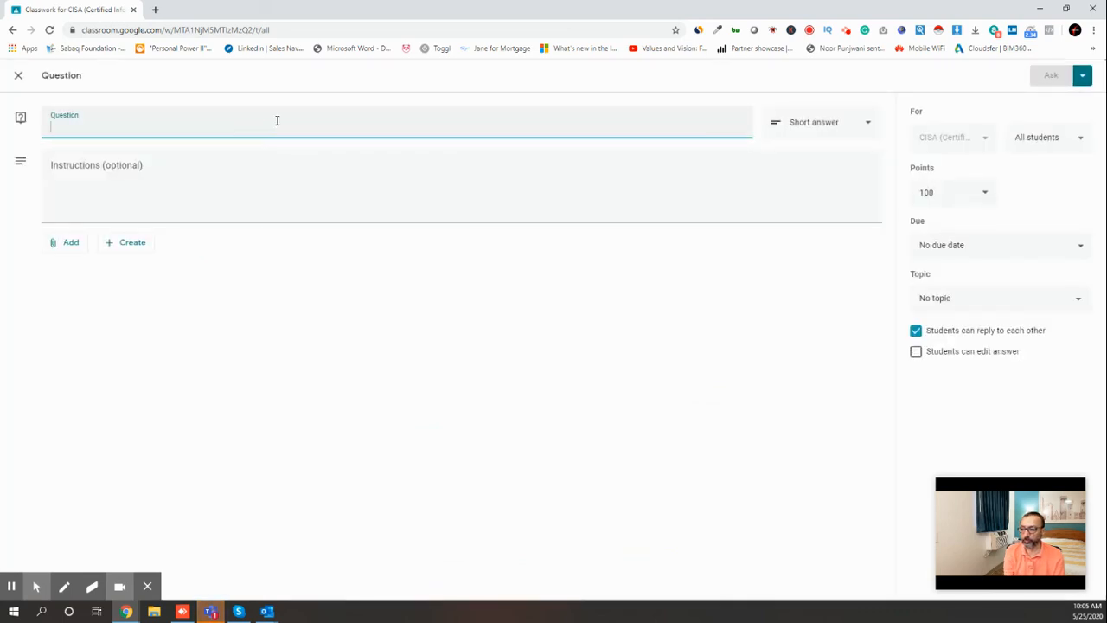
pyautogui.write('What do you')
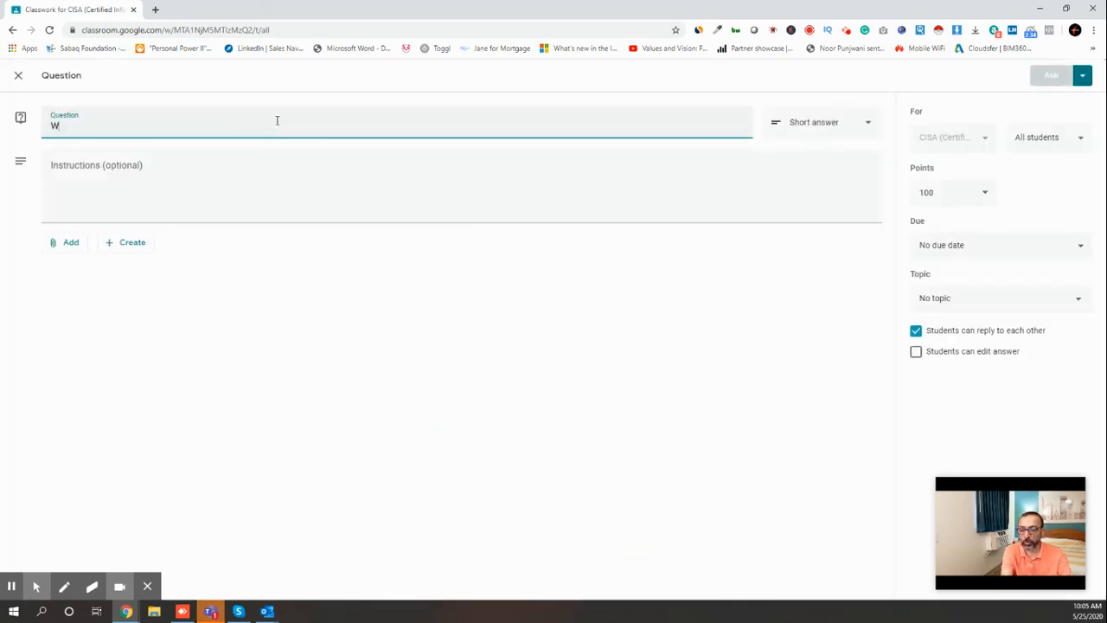
pyautogui.write('nk about ')
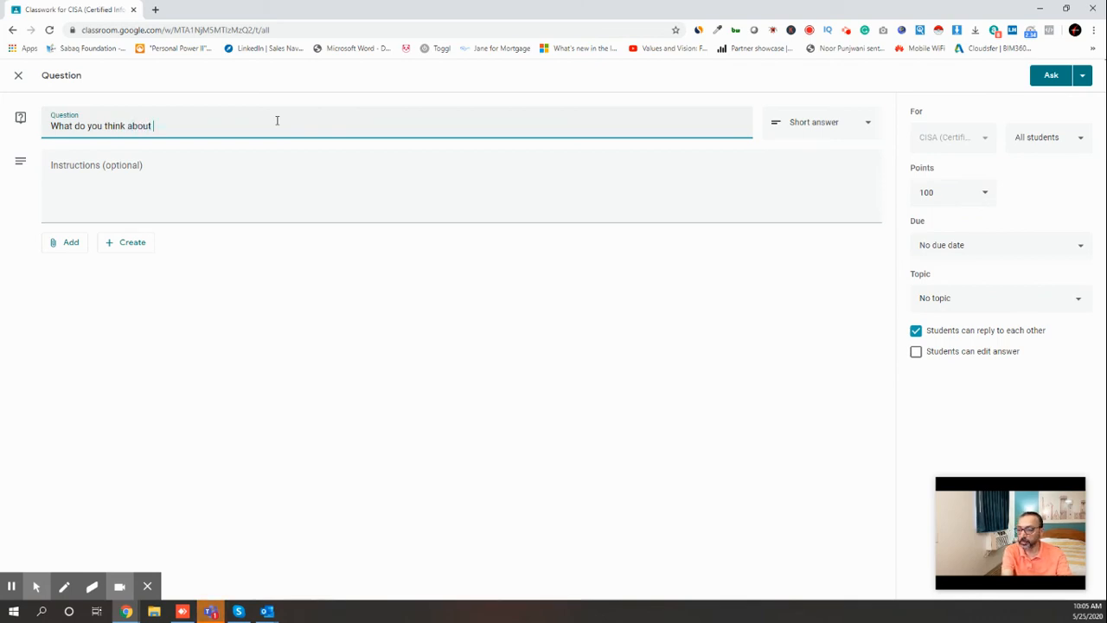
pyautogui.write('this specific task?')
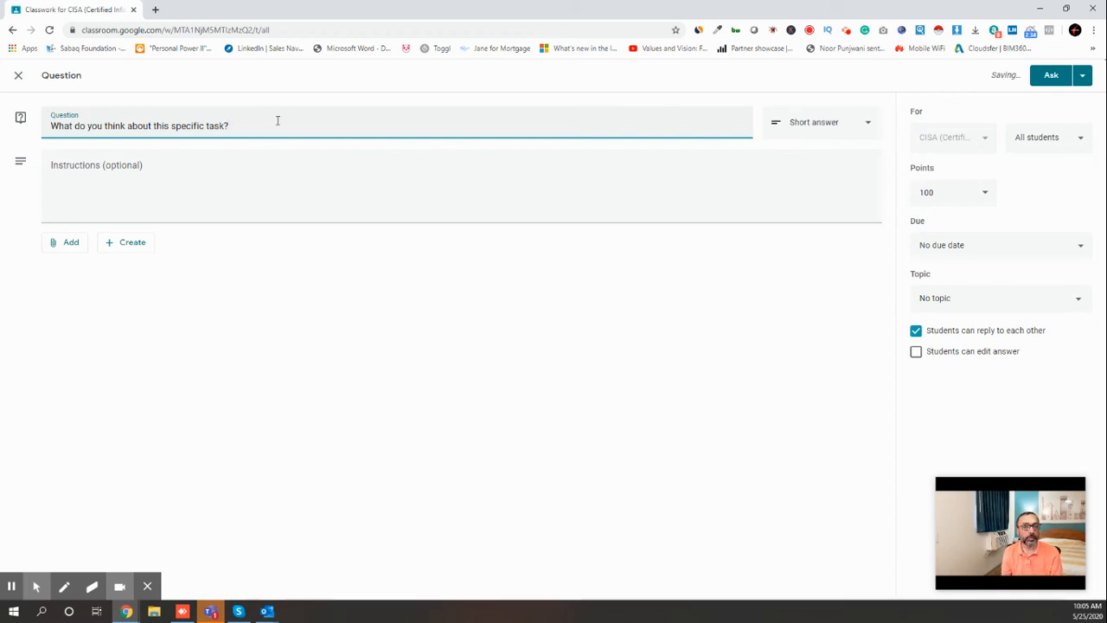
pyautogui.click(822, 128)
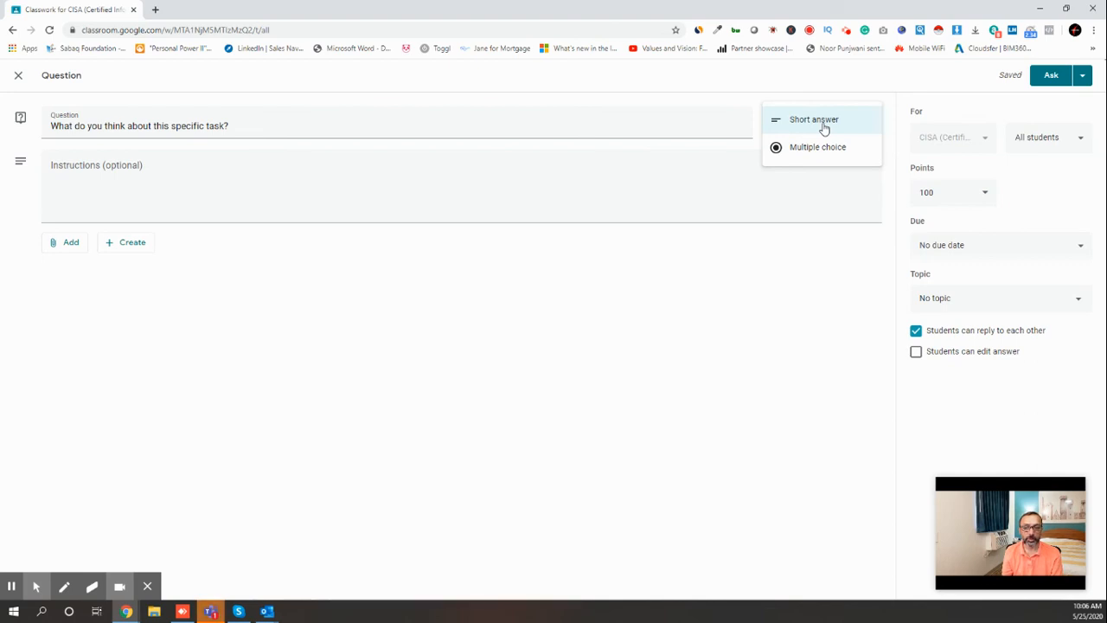
# Step: Ask the short-answer question and move it under Domain 1: Information System Auditing Process, below First CISA Assignment
pyautogui.click(1050, 75)
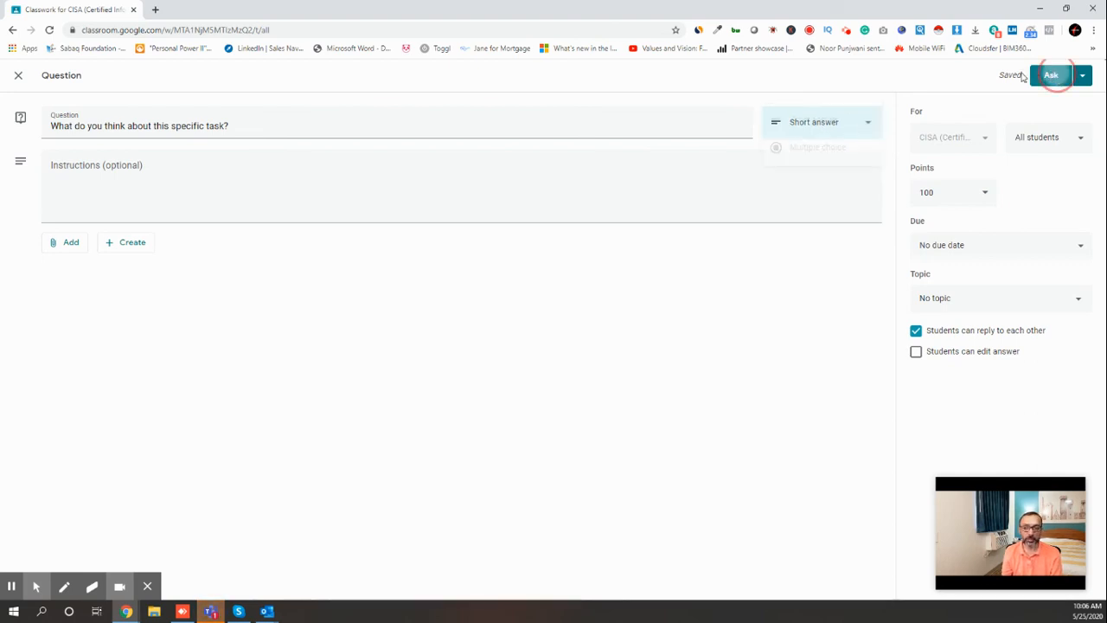
pyautogui.click(1051, 76)
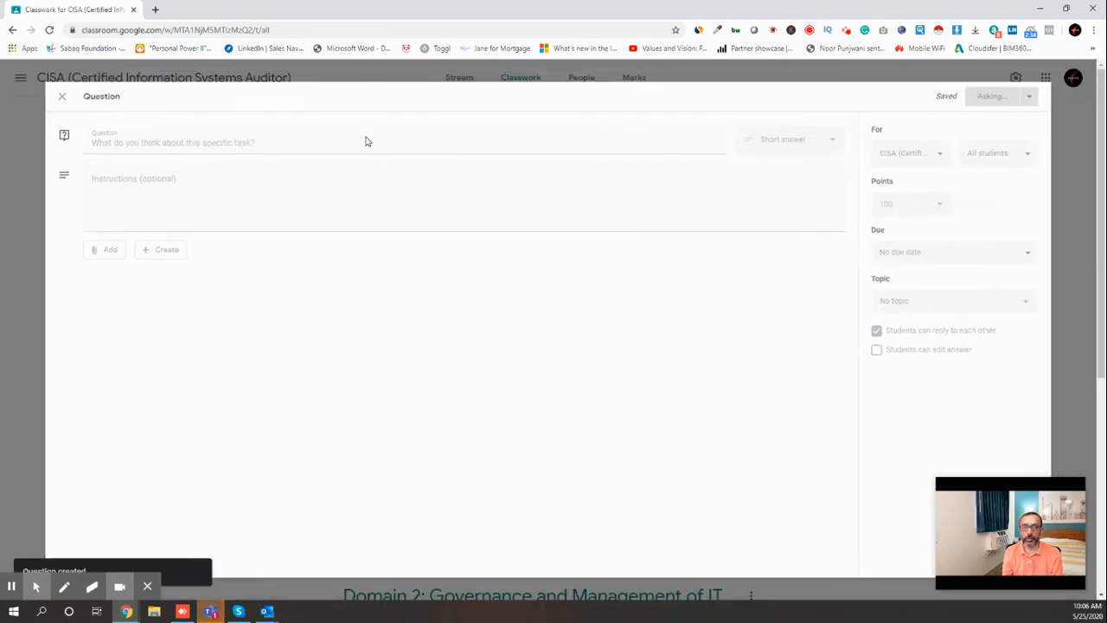
pyautogui.click(474, 162)
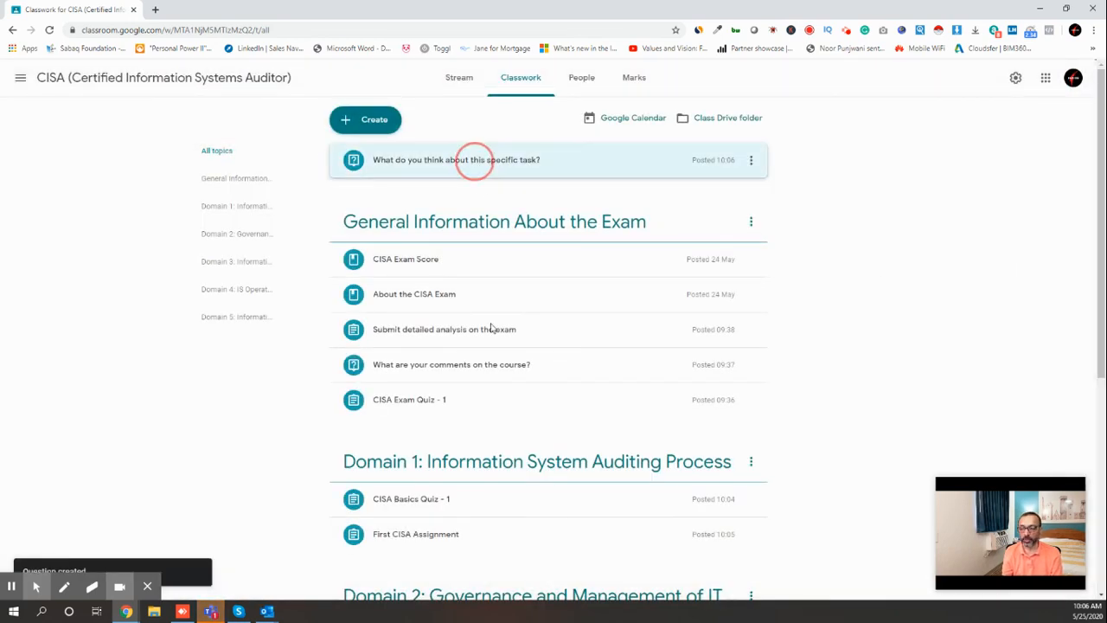
pyautogui.moveTo(453, 488); pyautogui.dragTo(446, 526)
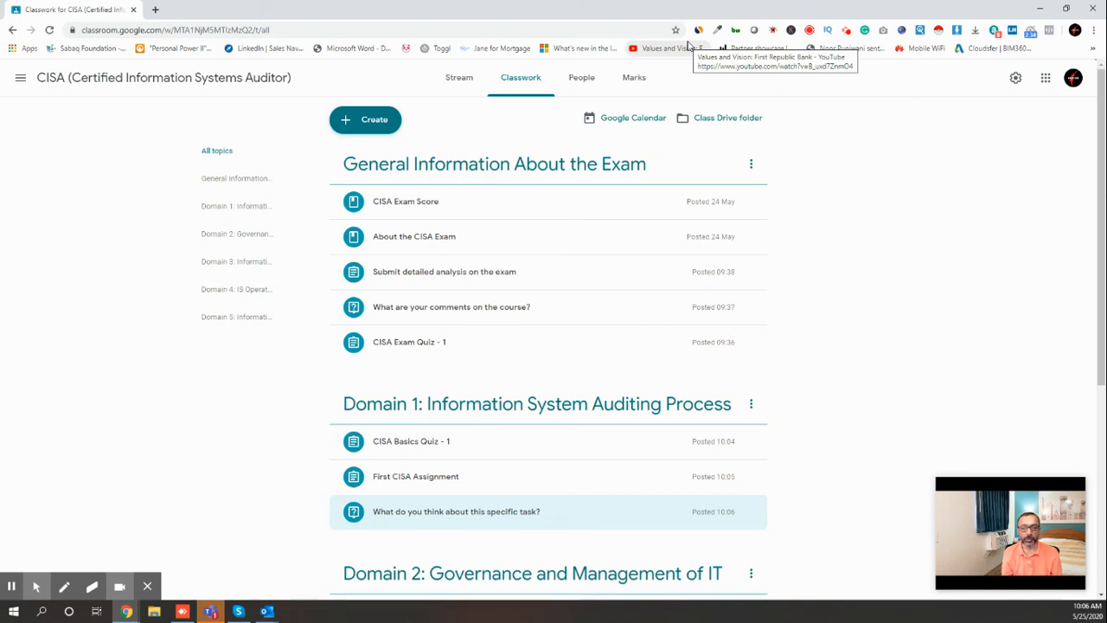
# Step: View the class stream, open the form for sharing a post with the class, and return to the classwork list
pyautogui.click(469, 89)
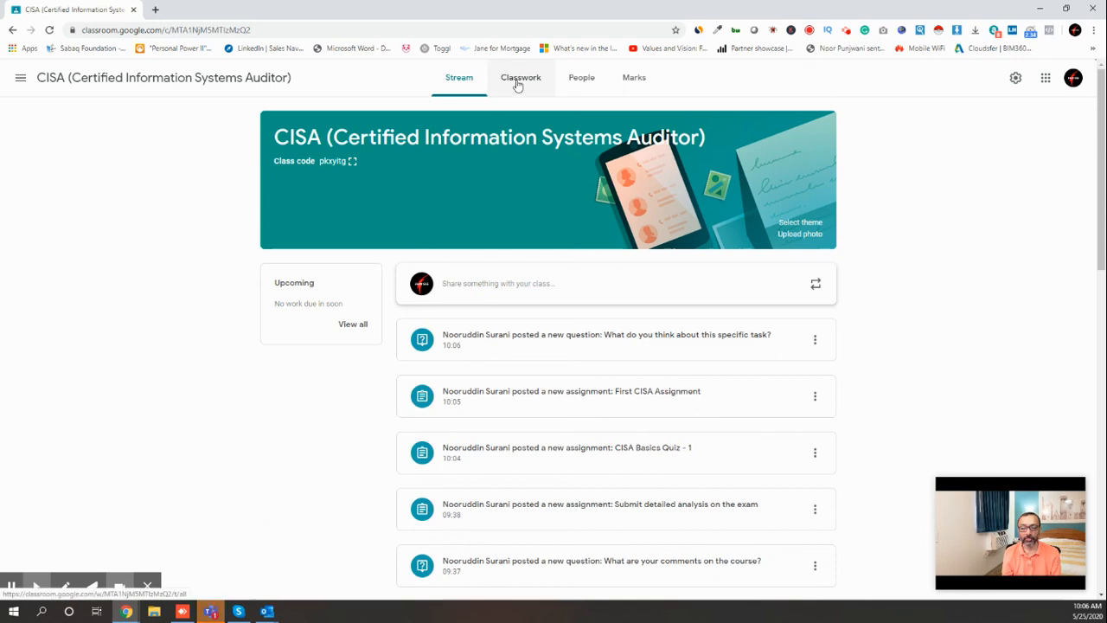
pyautogui.click(525, 292)
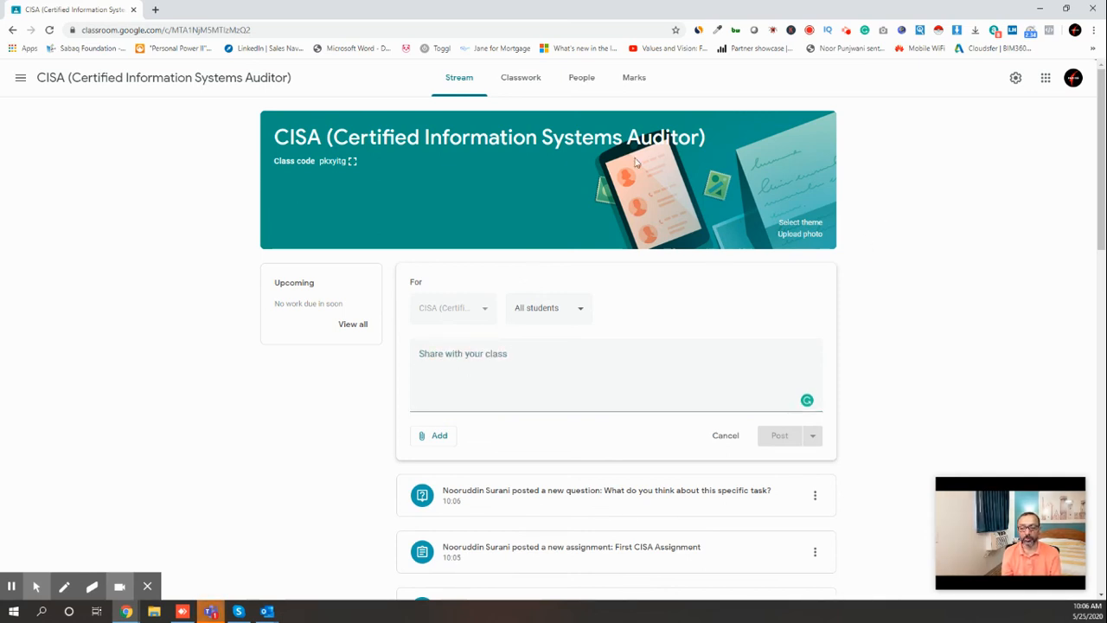
pyautogui.click(529, 86)
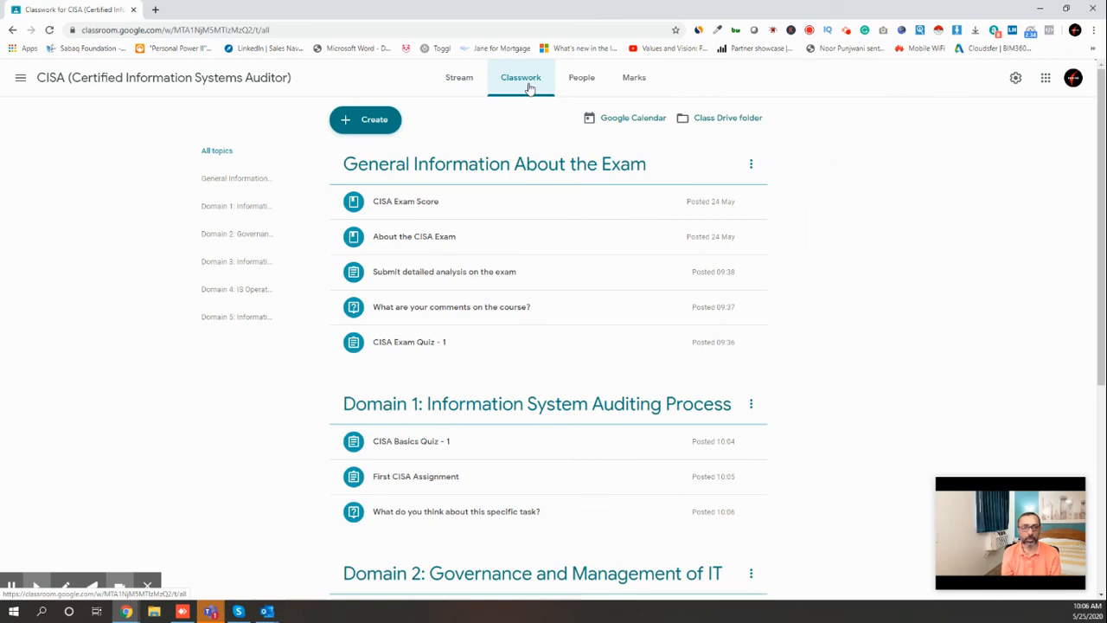